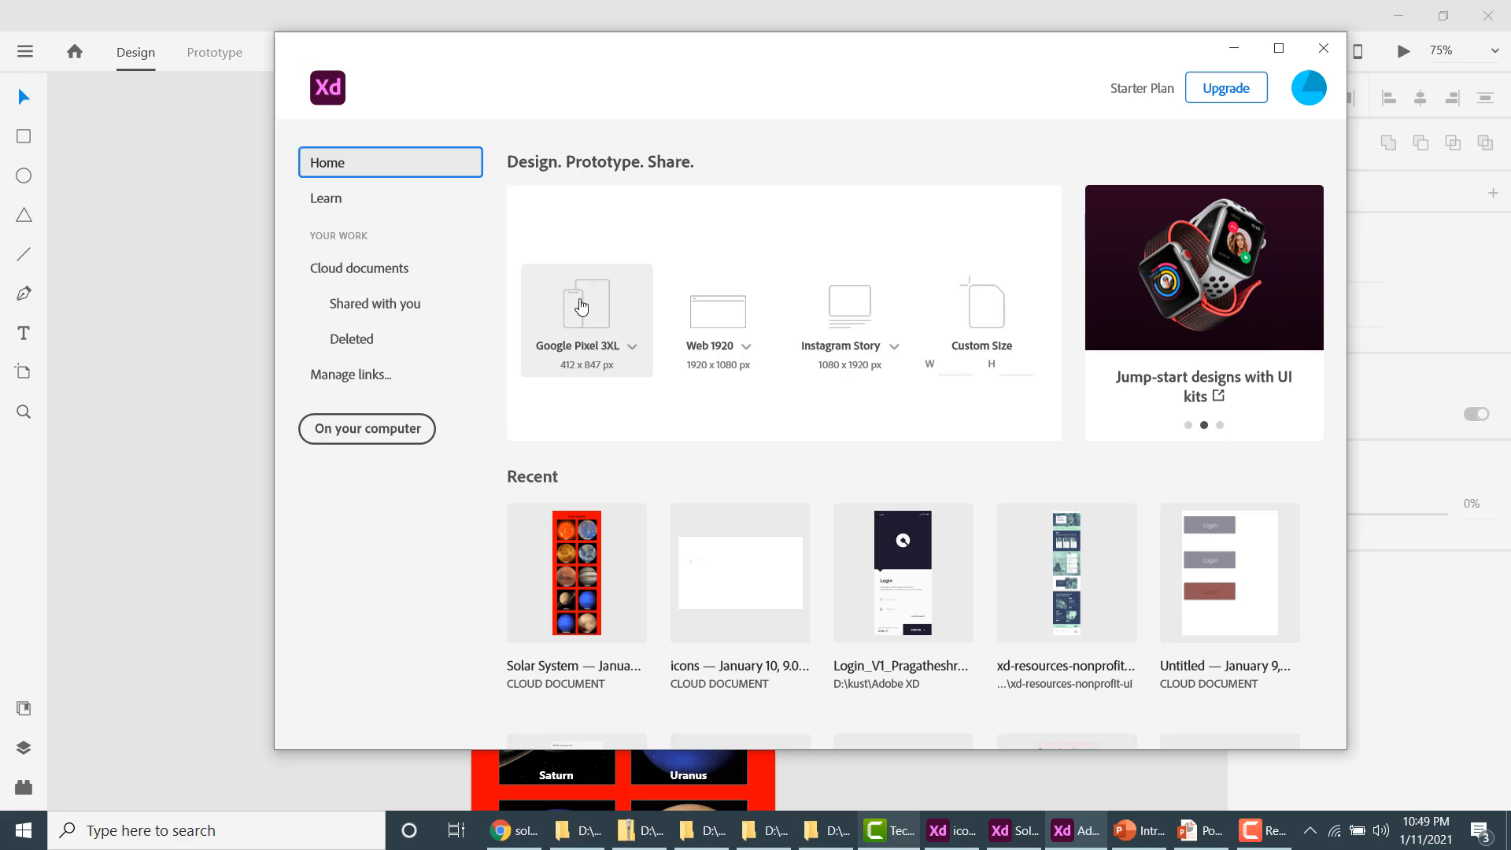
# Create a Google Pixel 3XL document in a maximized window and turn on the artboard's layout grid
pyautogui.click(584, 317)
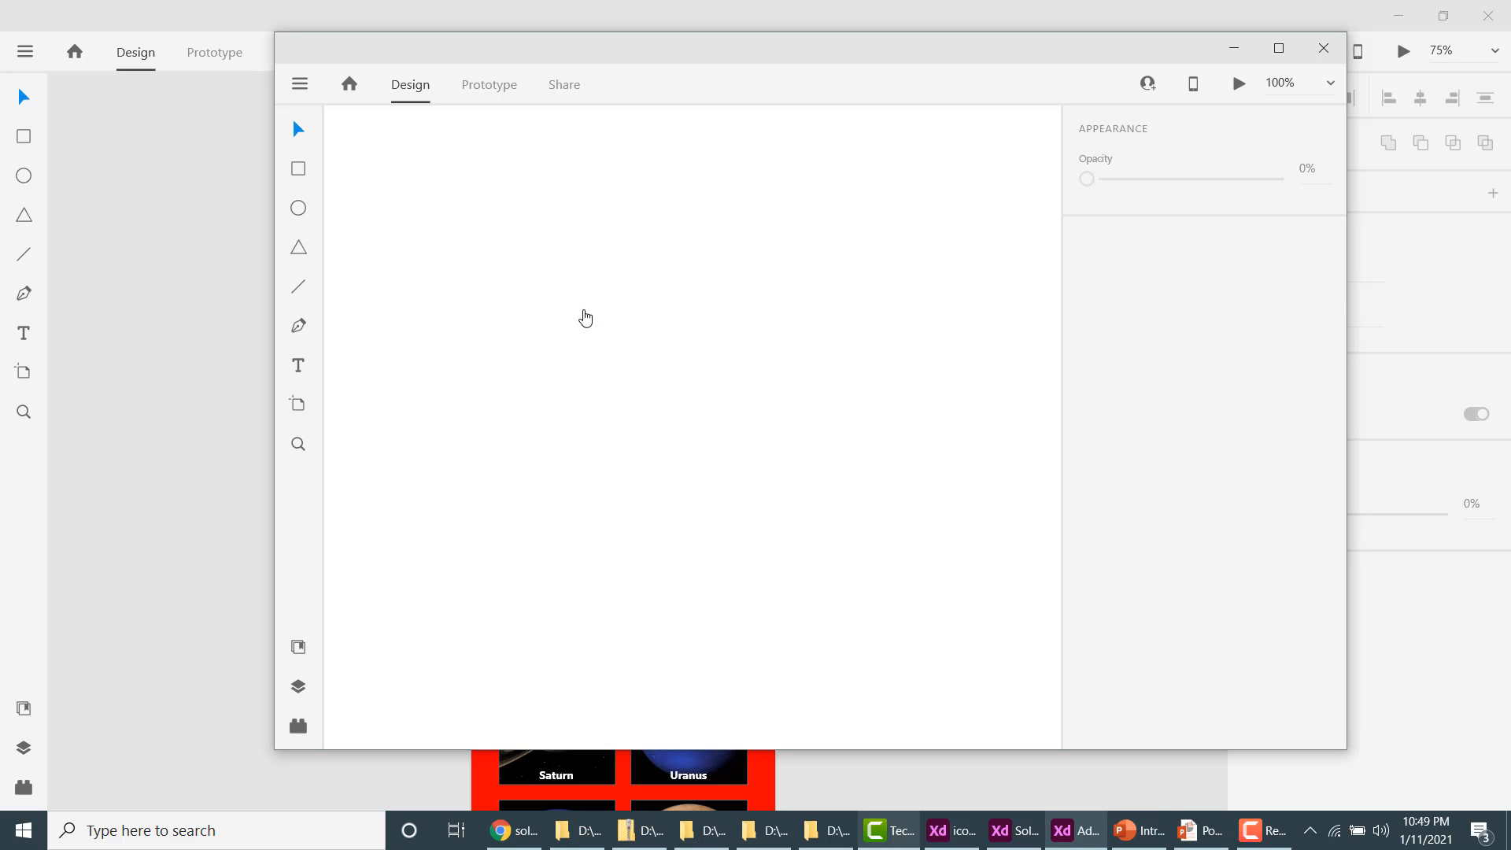
pyautogui.click(1279, 49)
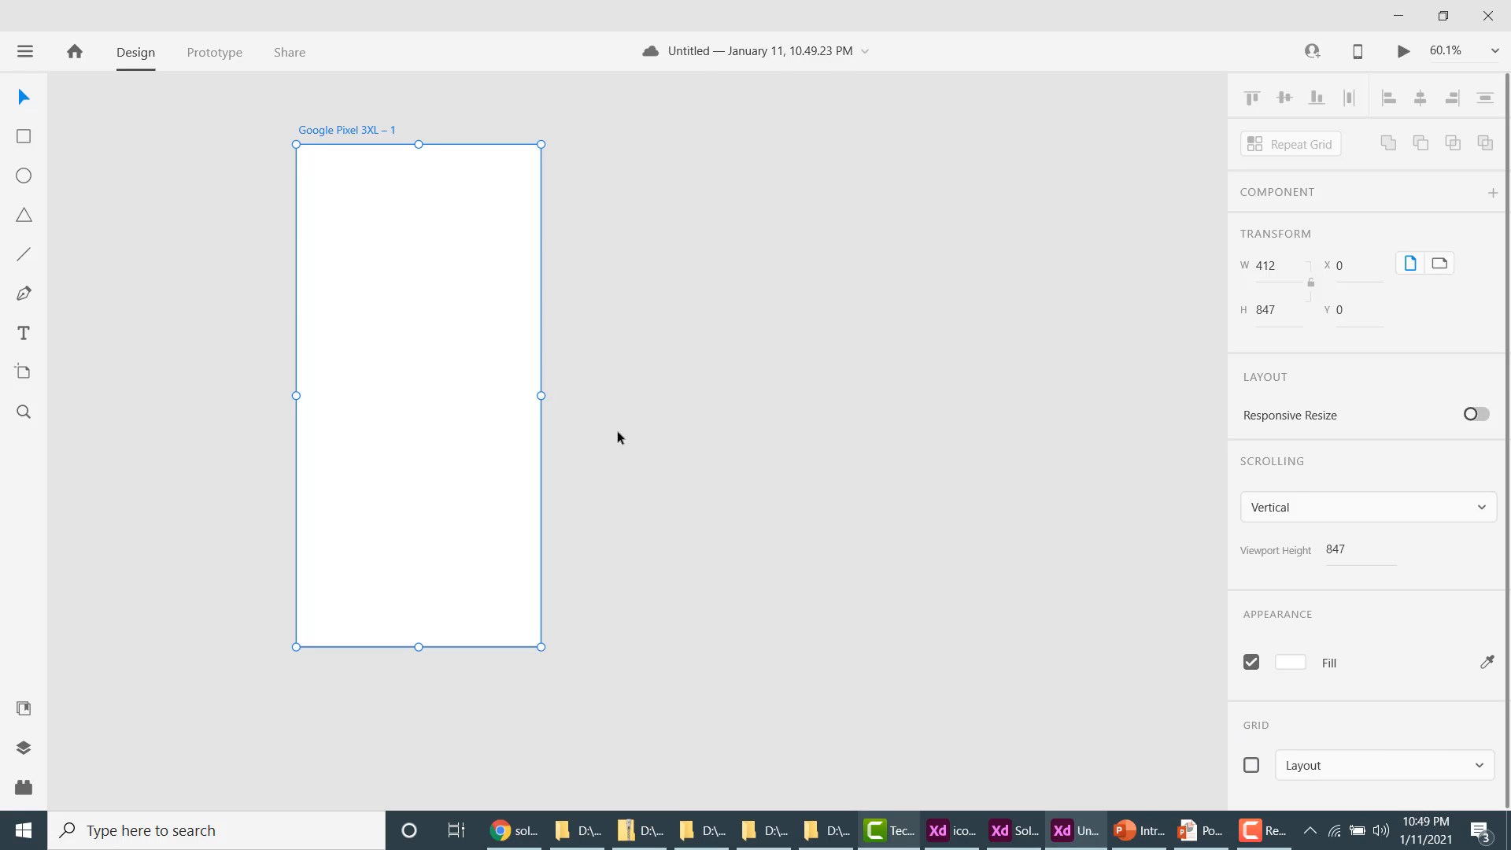
pyautogui.click(1250, 770)
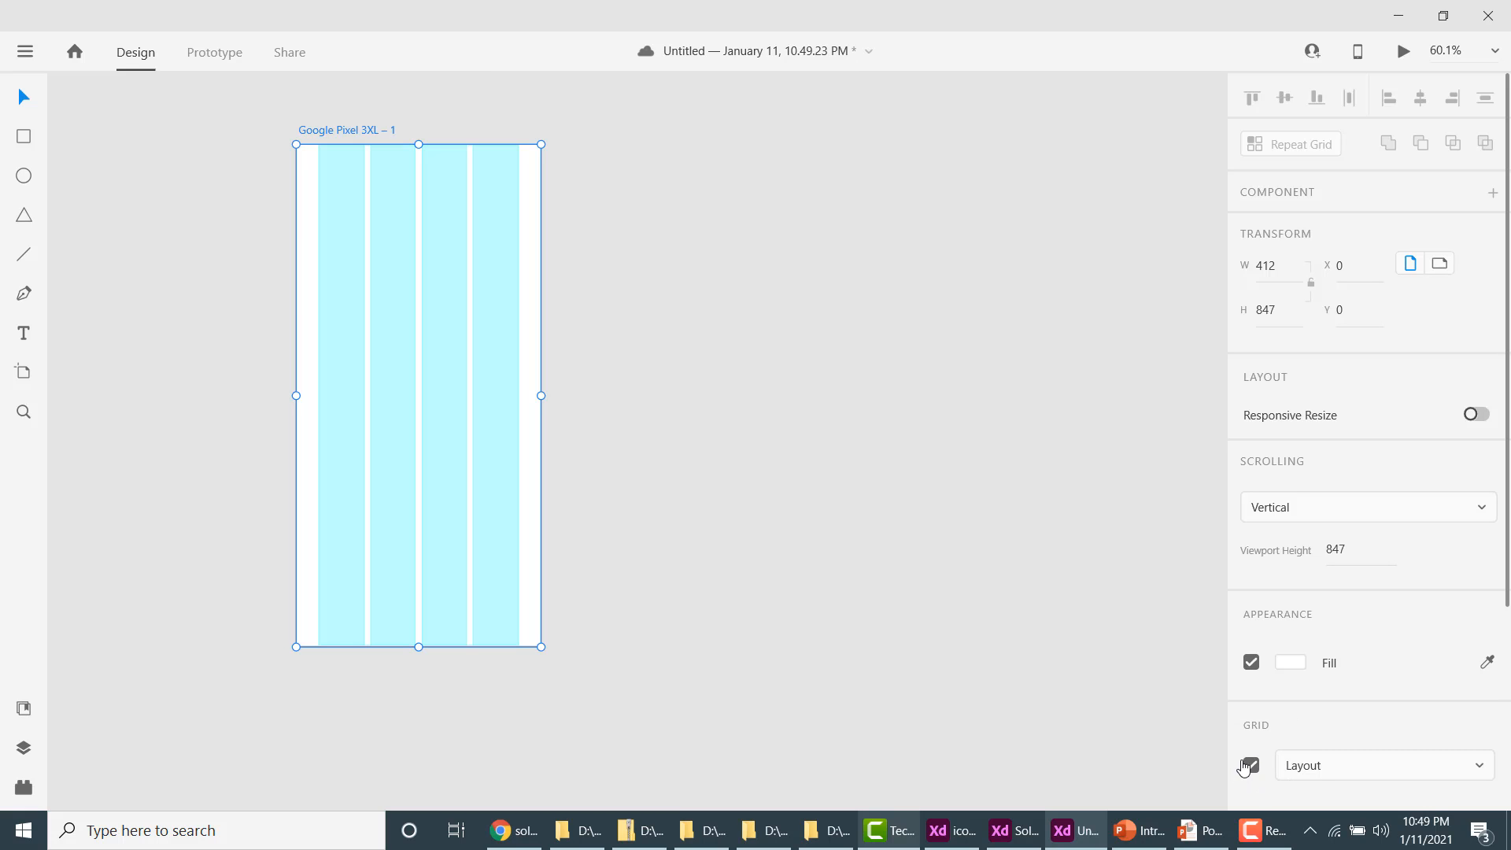
# Try gutter widths of 5 and 15 for the artboard's layout grid
pyautogui.scroll(-3, 1508, 425)
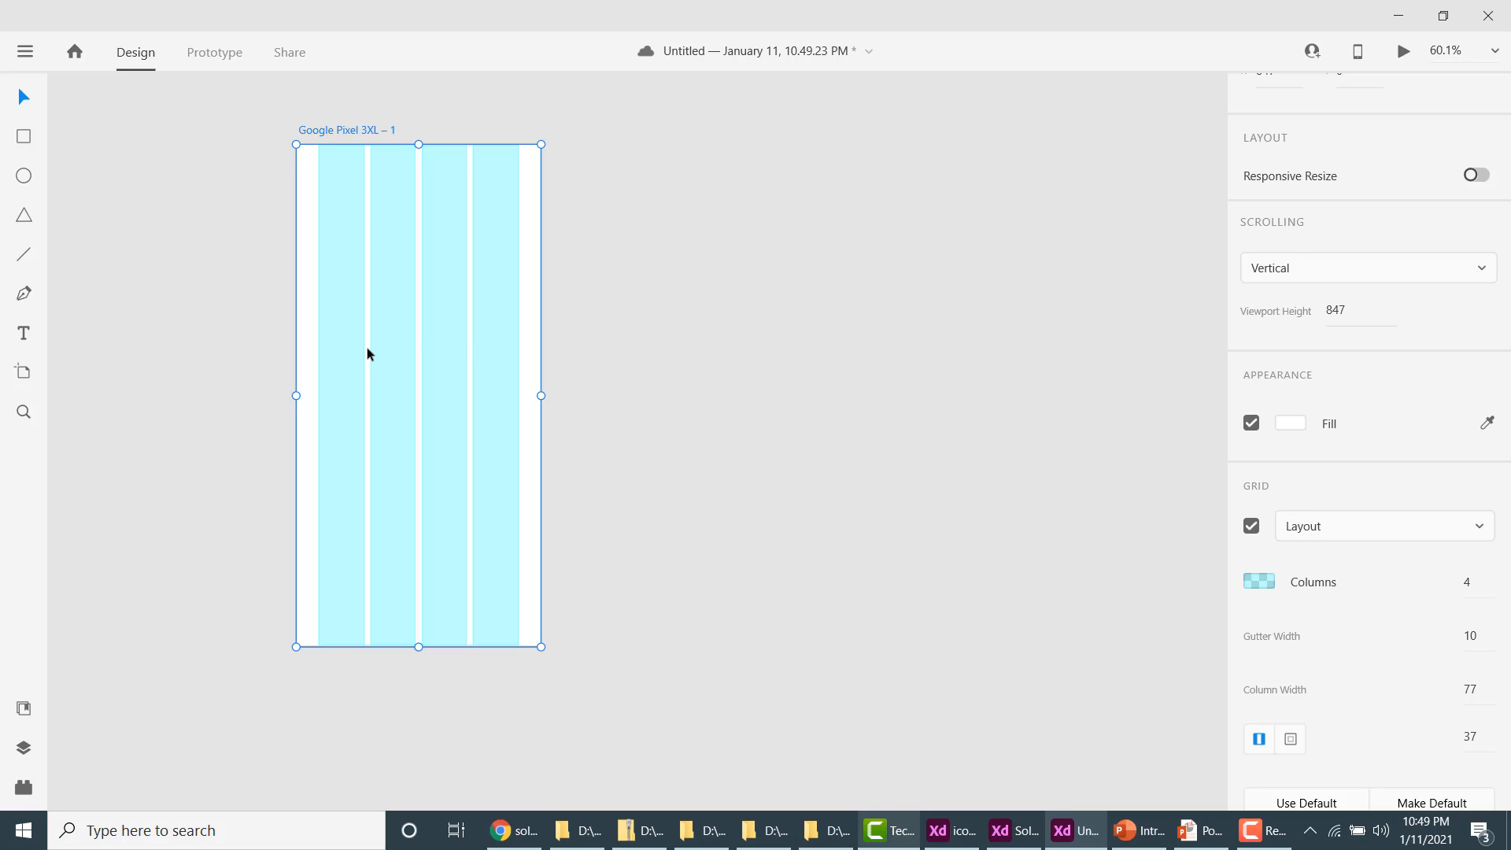
pyautogui.doubleClick(1480, 638)
pyautogui.write('5')
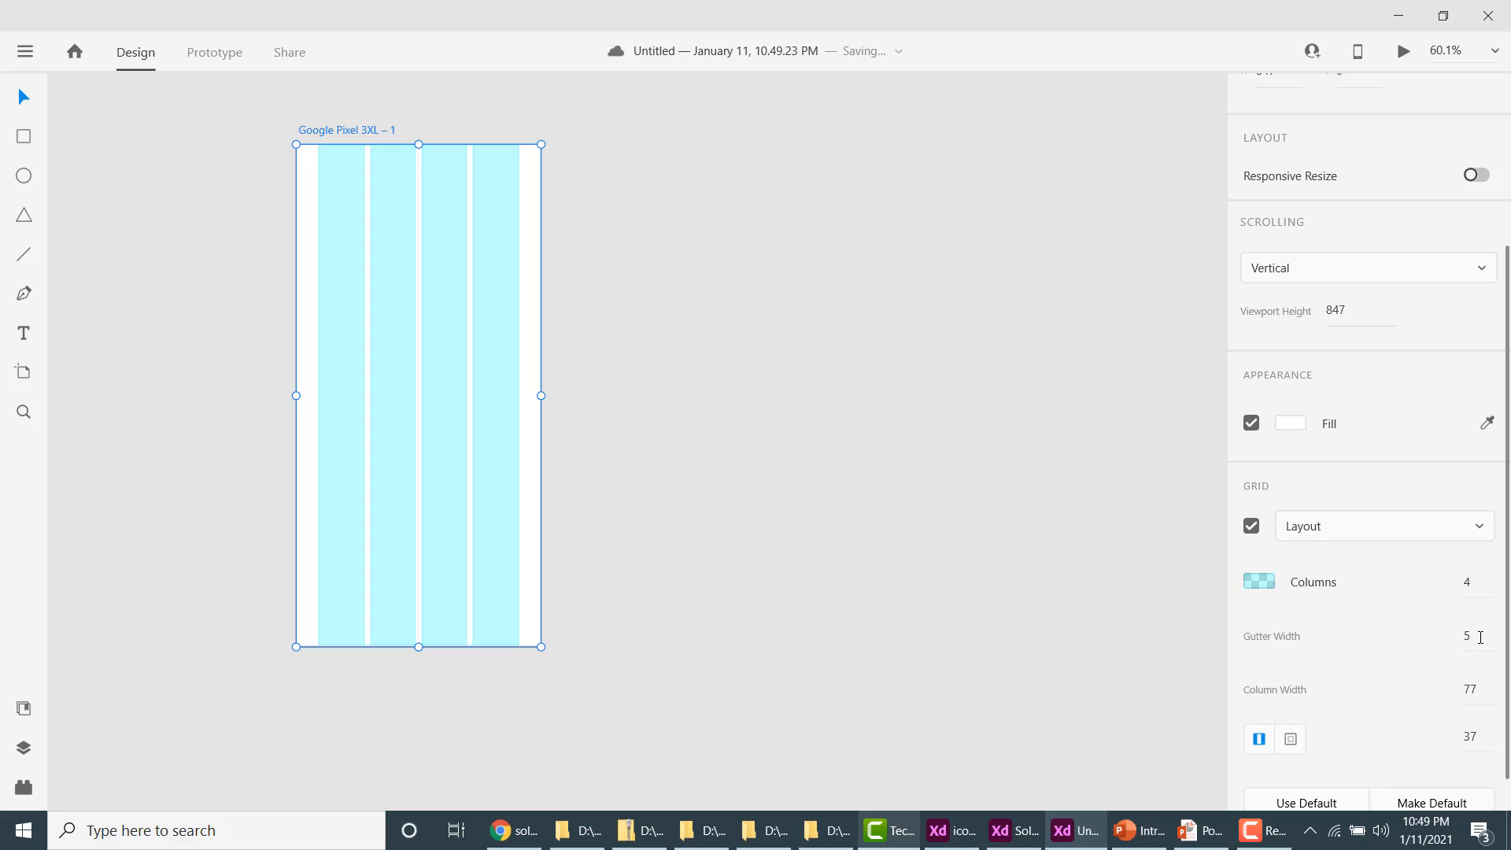
pyautogui.press('Return')
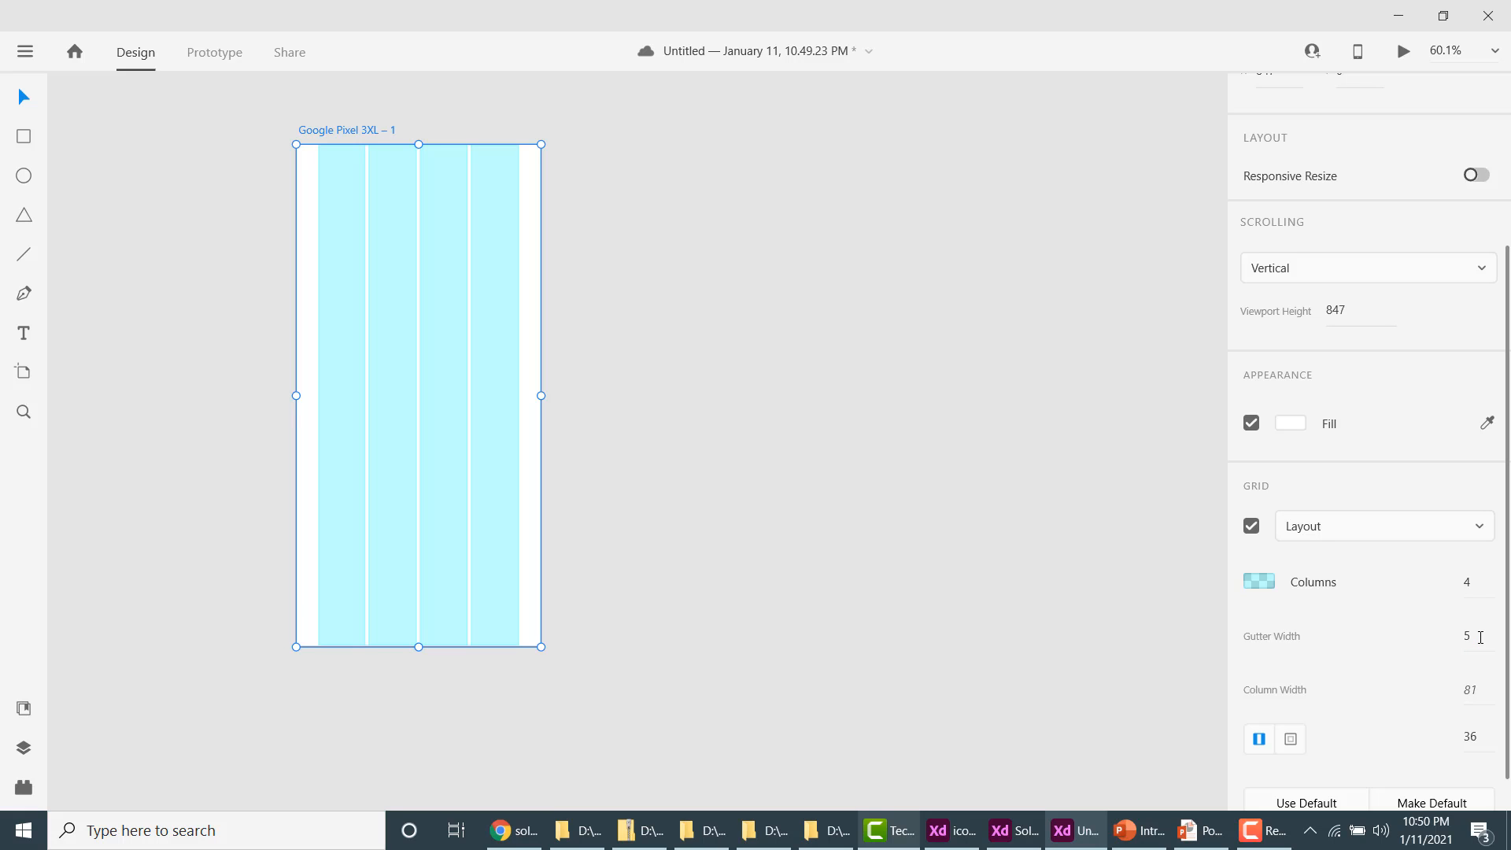
pyautogui.doubleClick(1481, 637)
pyautogui.write('15')
pyautogui.press('Return')
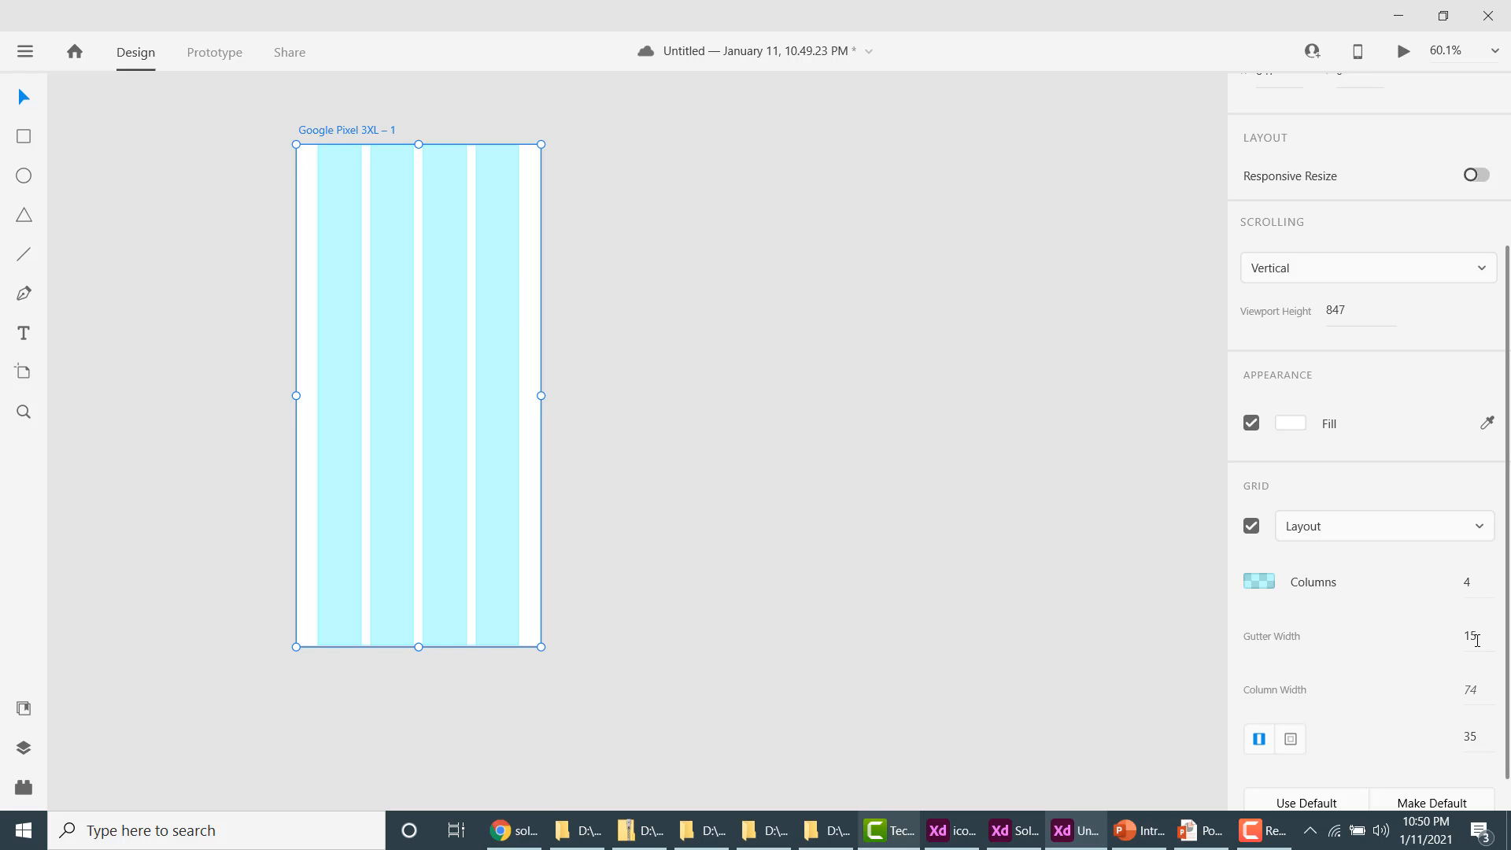
# Set the layout grid's gutter width to 20
pyautogui.click(1475, 637)
pyautogui.write('20')
pyautogui.press('Return')
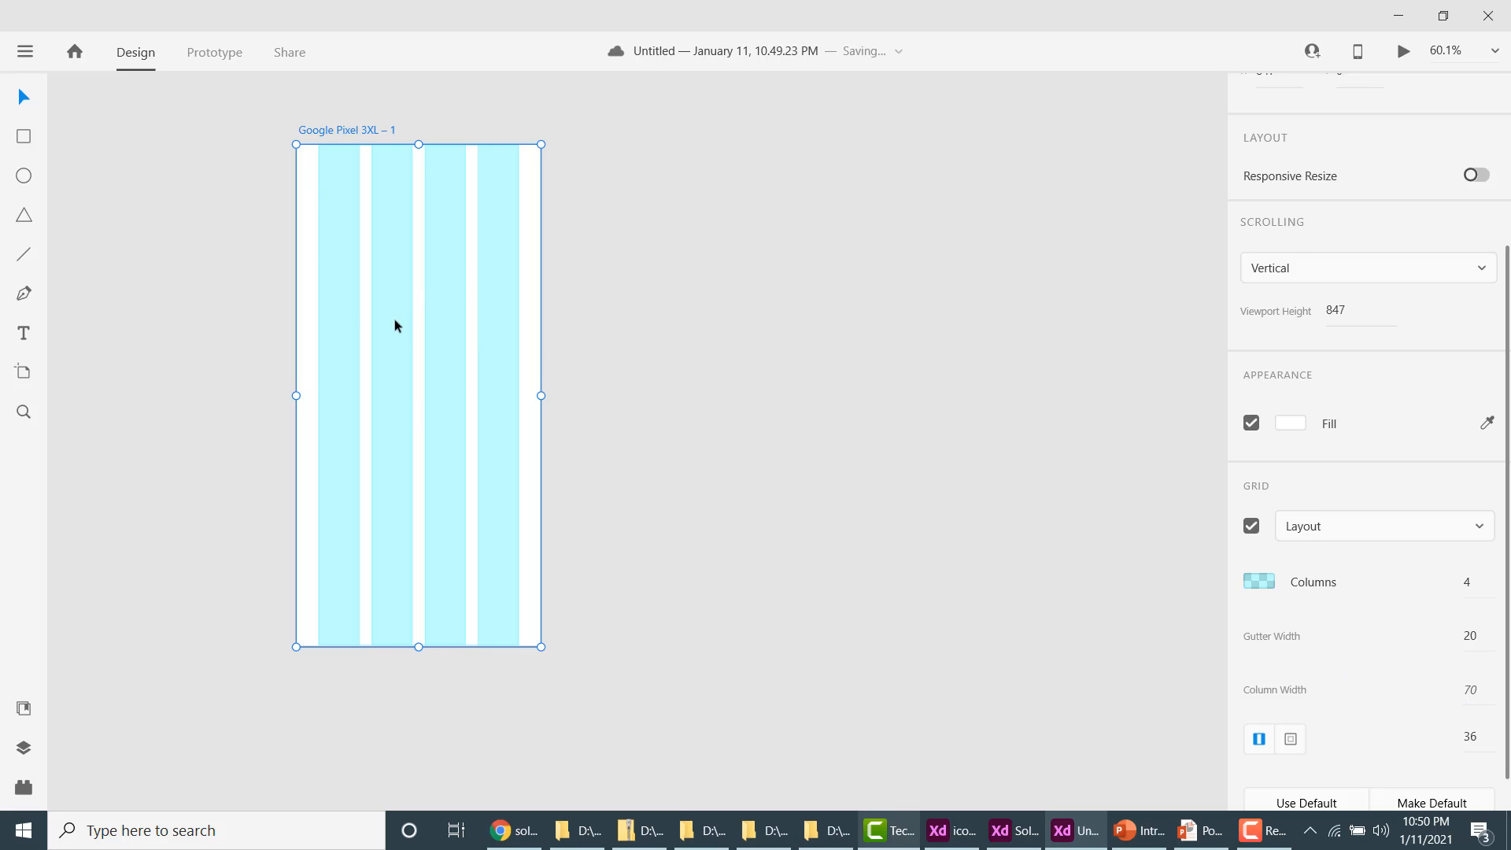
# Draw a rectangle about 160 wide and 140 high across the first two grid columns in the artboard's upper part
pyautogui.scroll(5, 339, 306)
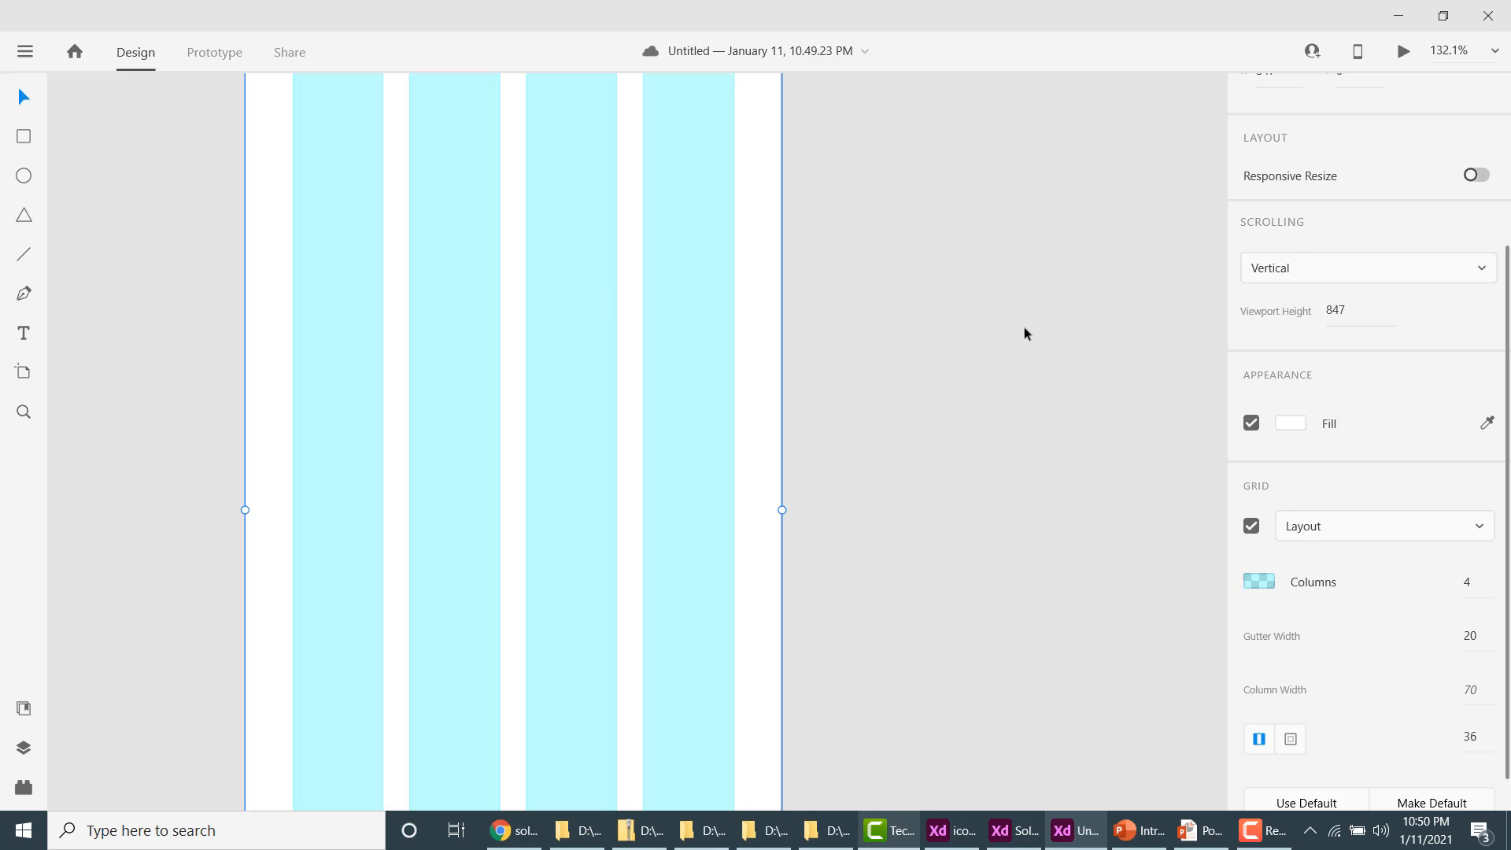
pyautogui.hotkey('ctrl', '0')
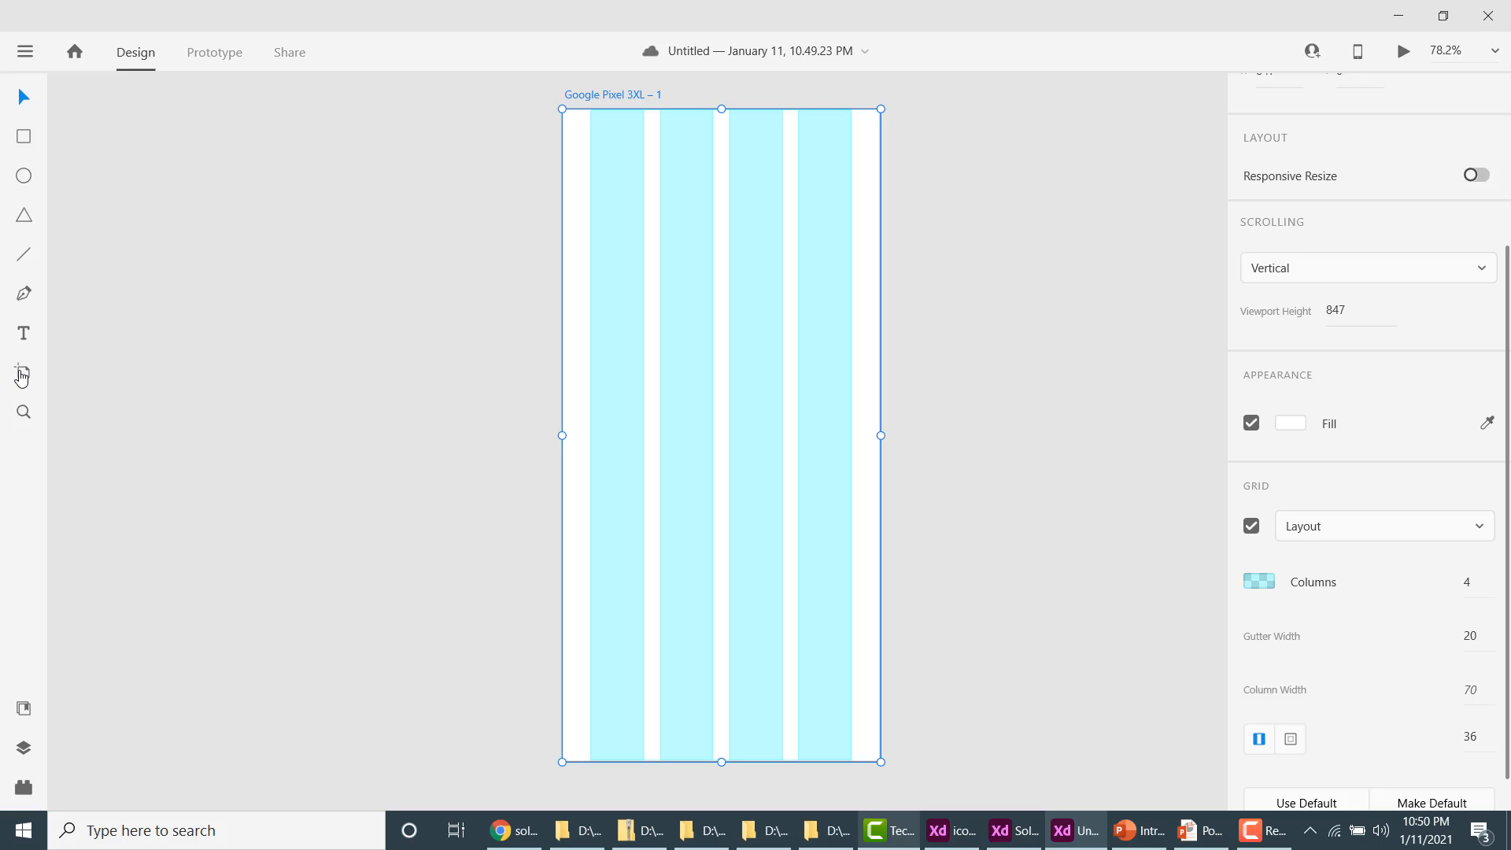
pyautogui.click(22, 377)
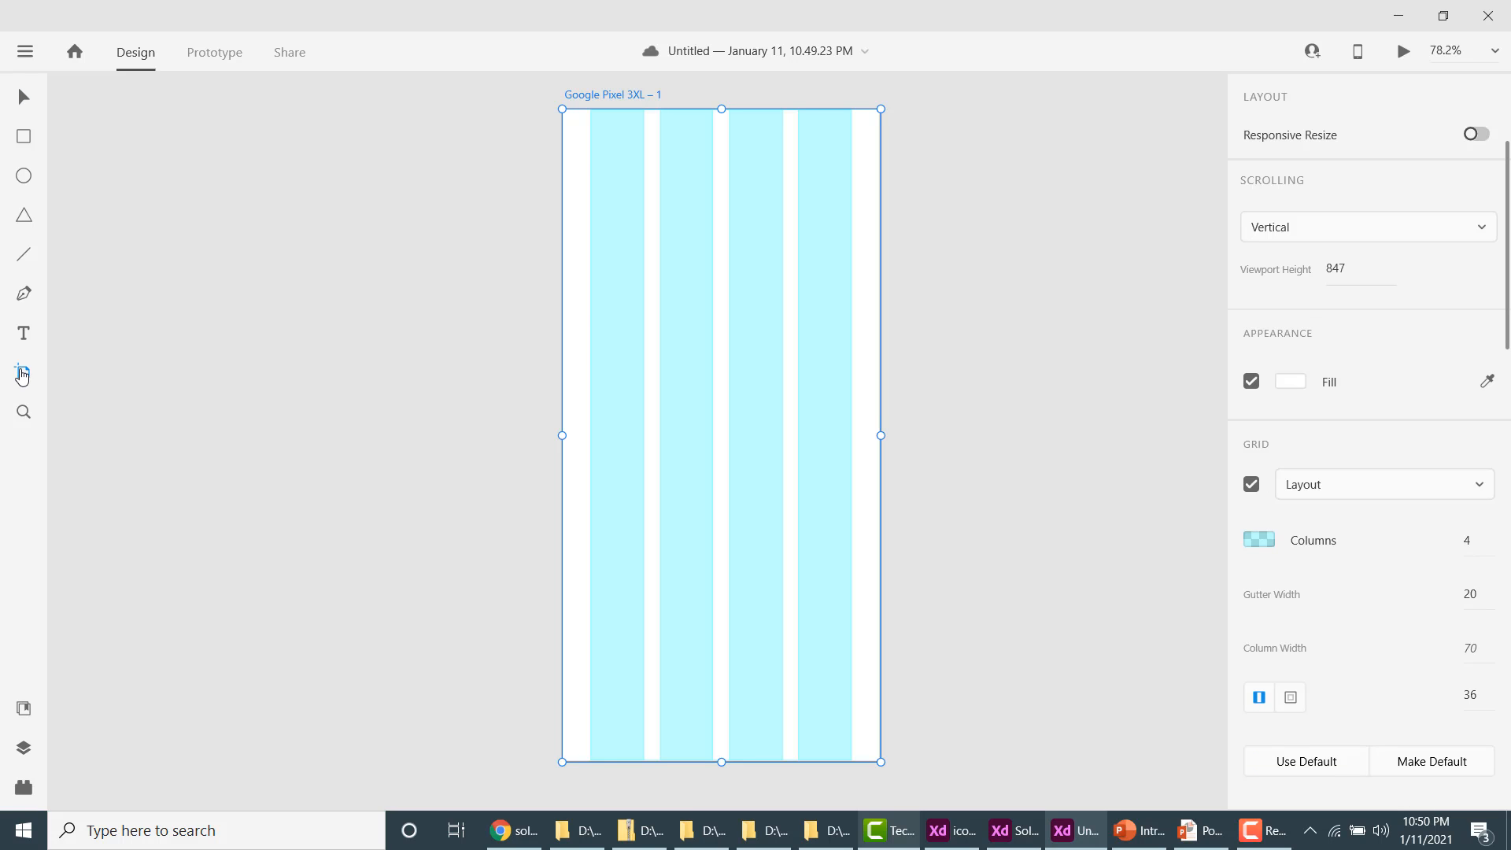
pyautogui.click(24, 413)
pyautogui.moveTo(510, 92); pyautogui.dragTo(944, 232)
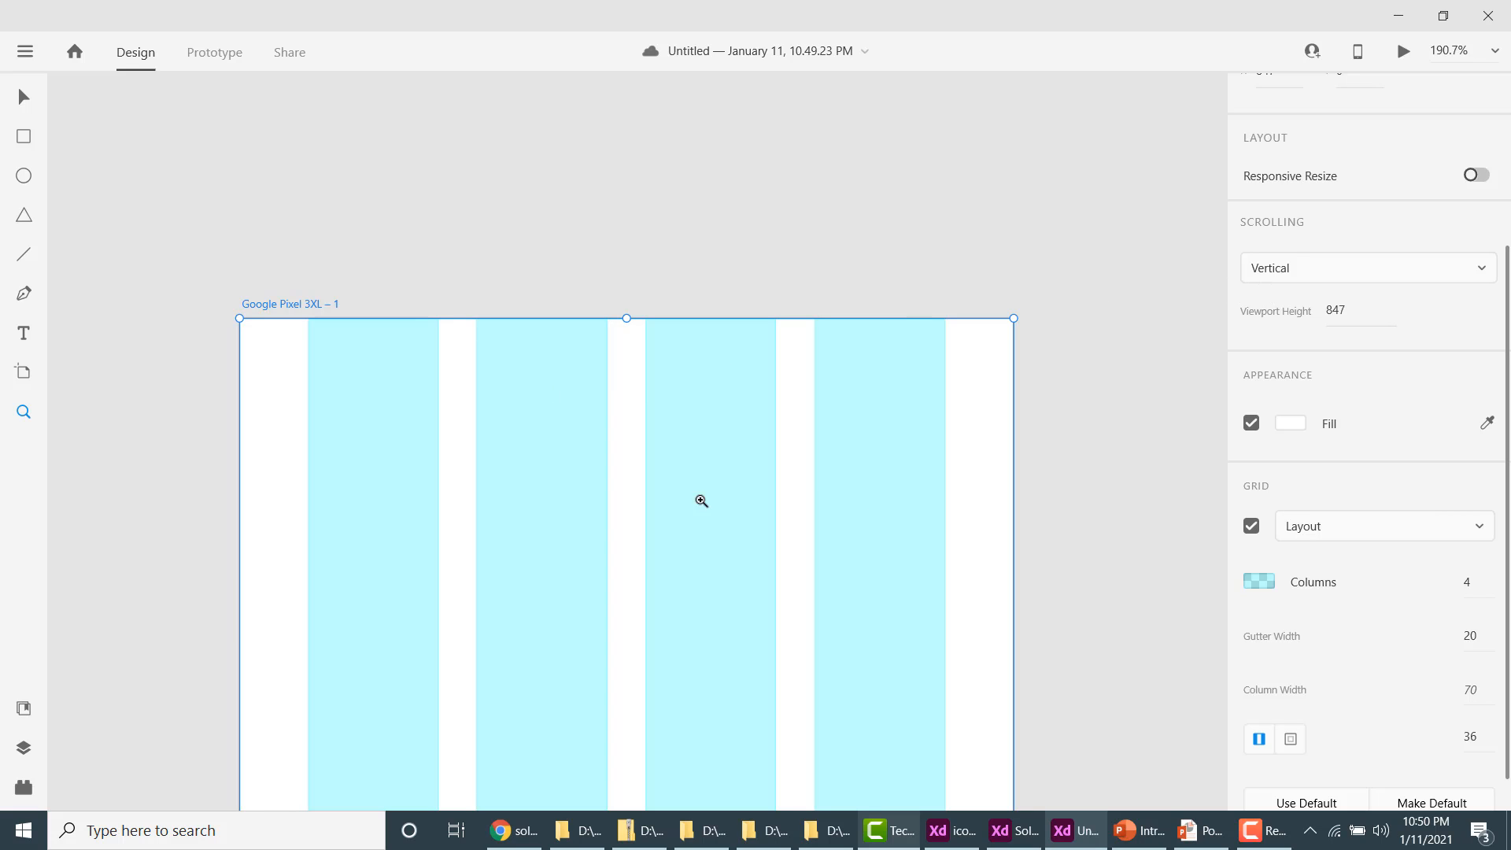
pyautogui.click(24, 137)
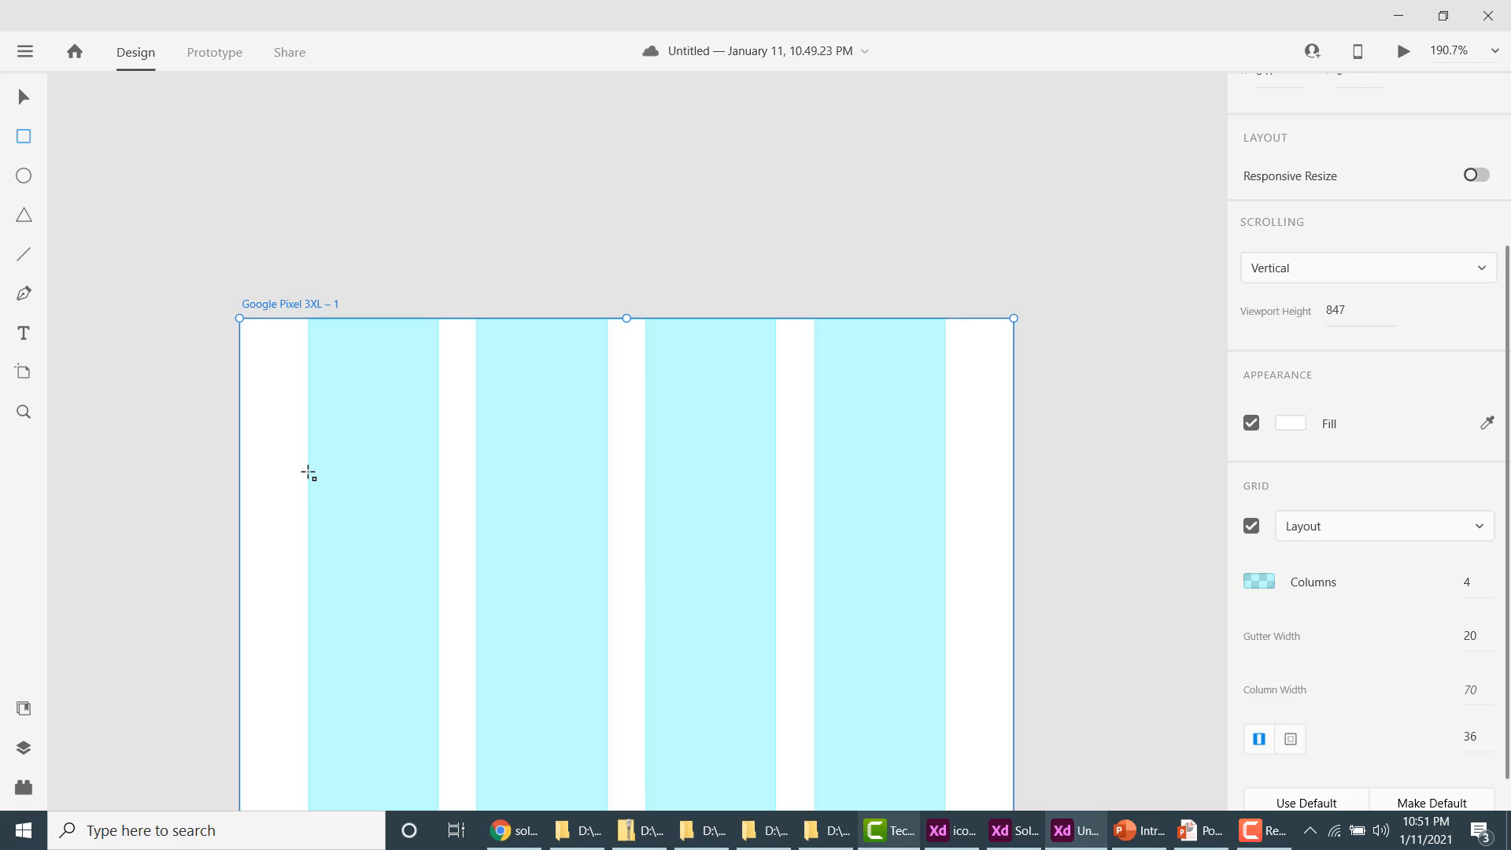
pyautogui.moveTo(309, 471)
pyautogui.mouseDown()
pyautogui.moveTo(513, 601)
pyautogui.moveTo(604, 731)
pyautogui.mouseUp()
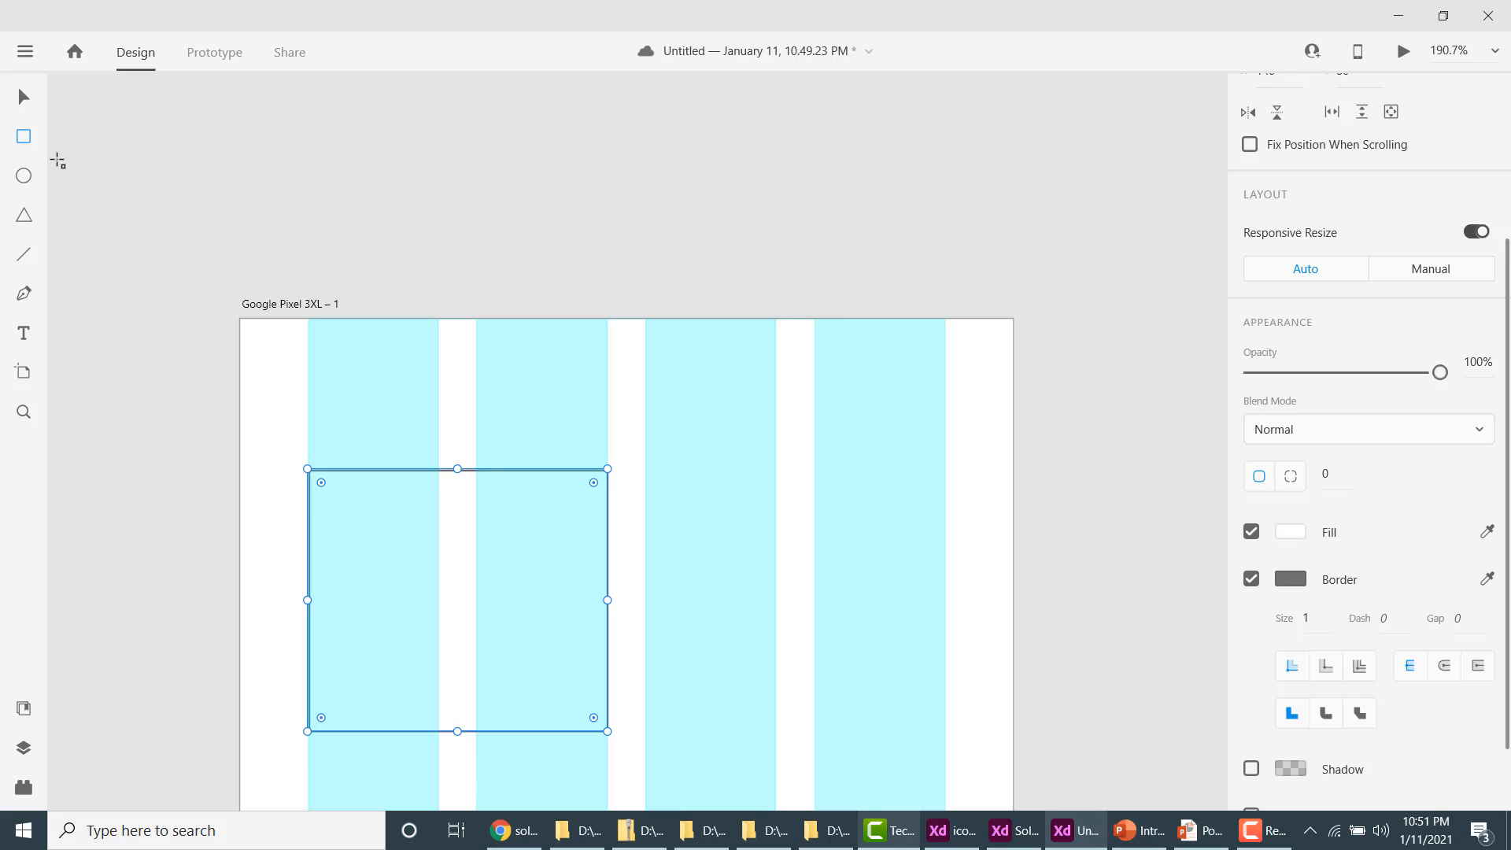
# Move the rectangle slightly up within the first two columns to about Y 67
pyautogui.click(23, 99)
pyautogui.moveTo(375, 619); pyautogui.dragTo(374, 580)
pyautogui.hotkey('ctrl', 'z')
pyautogui.click(23, 99)
pyautogui.moveTo(371, 566)
pyautogui.mouseDown()
pyautogui.moveTo(370, 519)
pyautogui.moveTo(370, 542)
pyautogui.mouseUp()
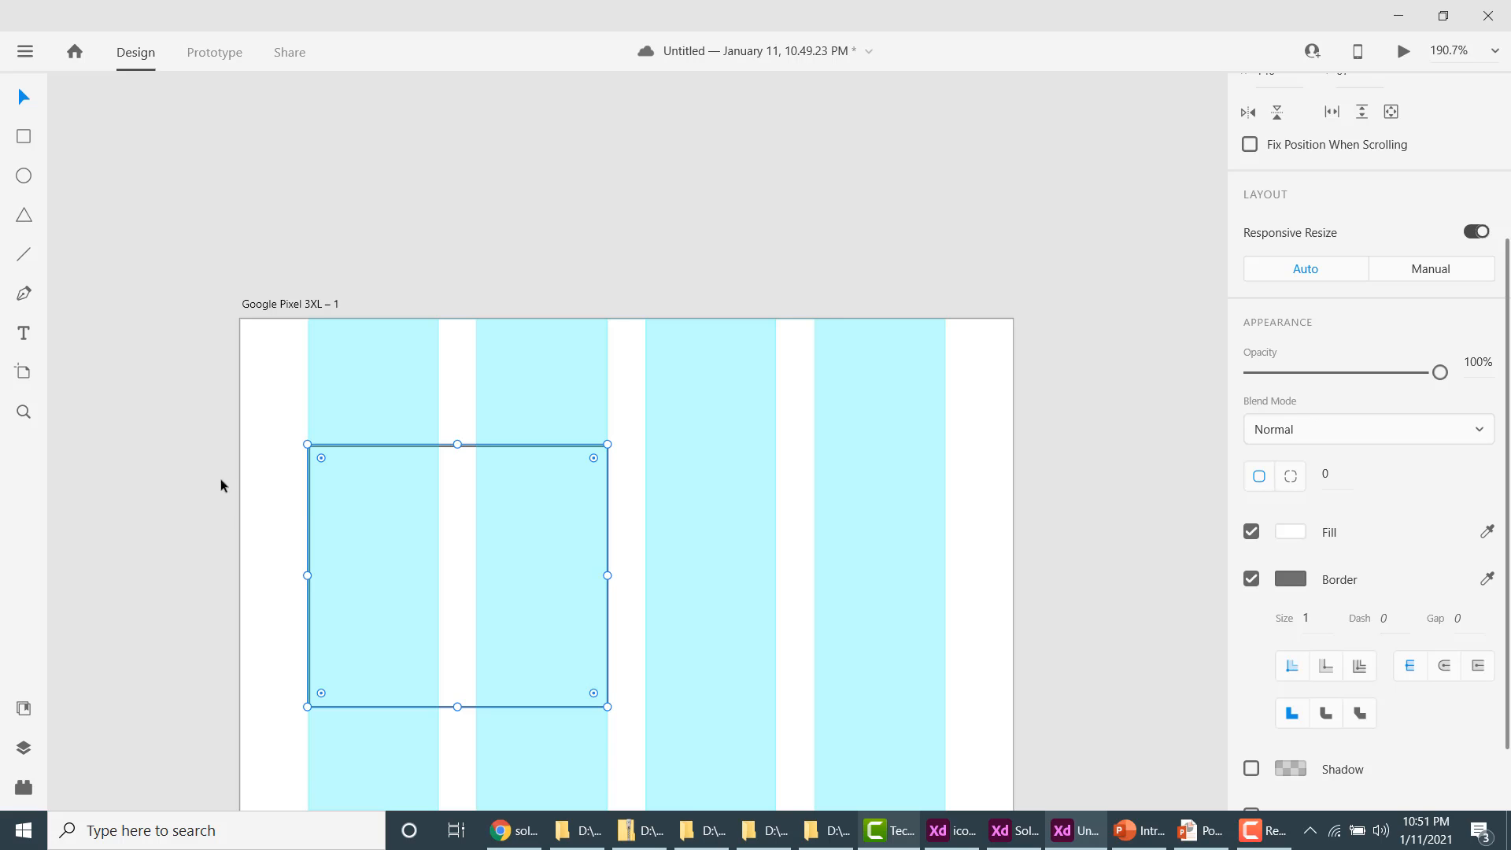
pyautogui.click(110, 492)
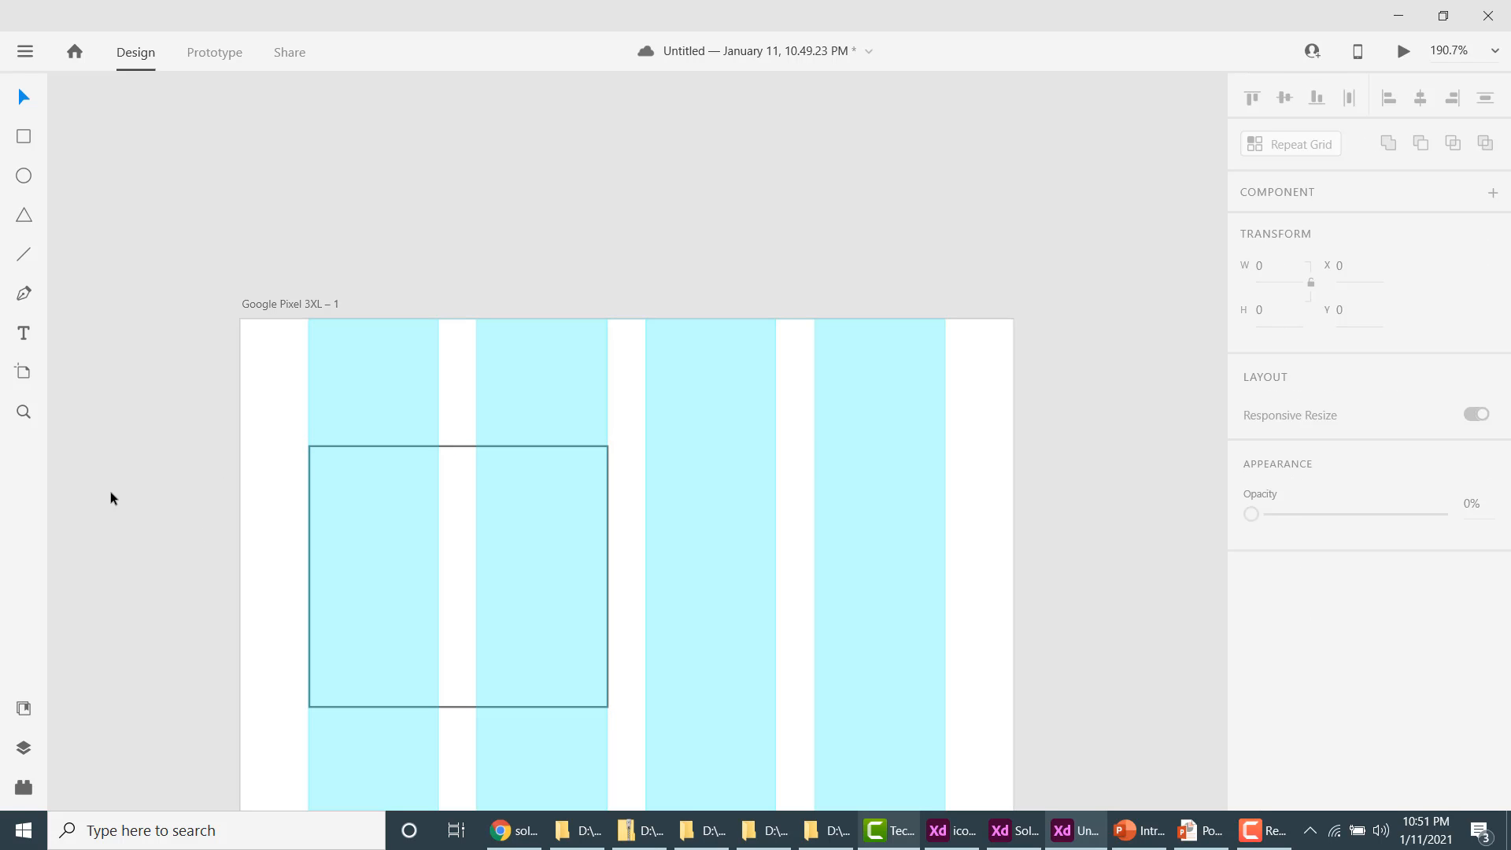
pyautogui.click(370, 545)
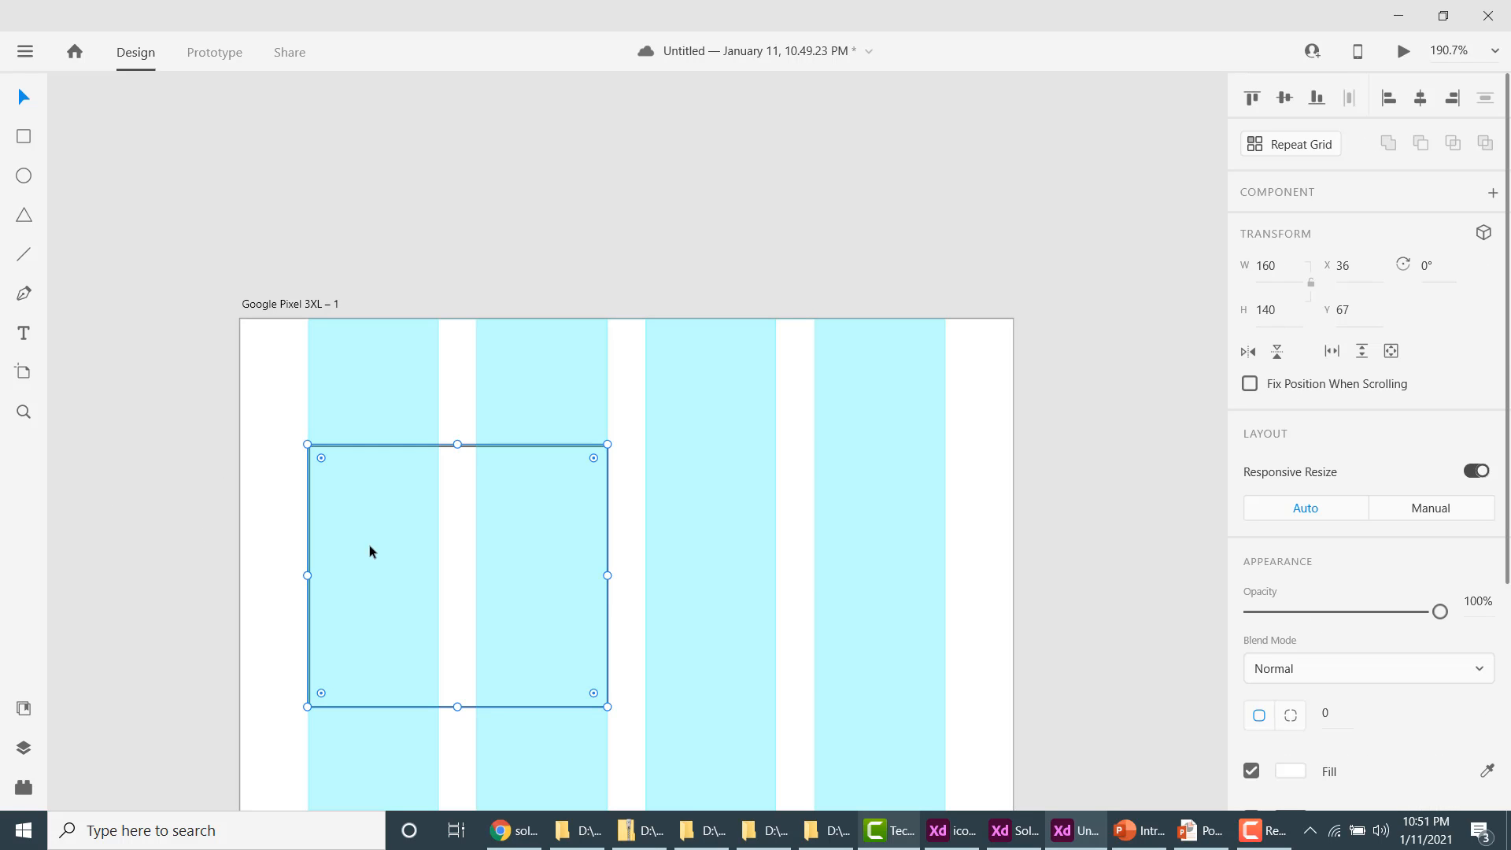
# Add an area text "Our Solar System" about 160 wide above the rectangle, across the two middle columns
pyautogui.click(24, 334)
pyautogui.moveTo(479, 349); pyautogui.dragTo(779, 398)
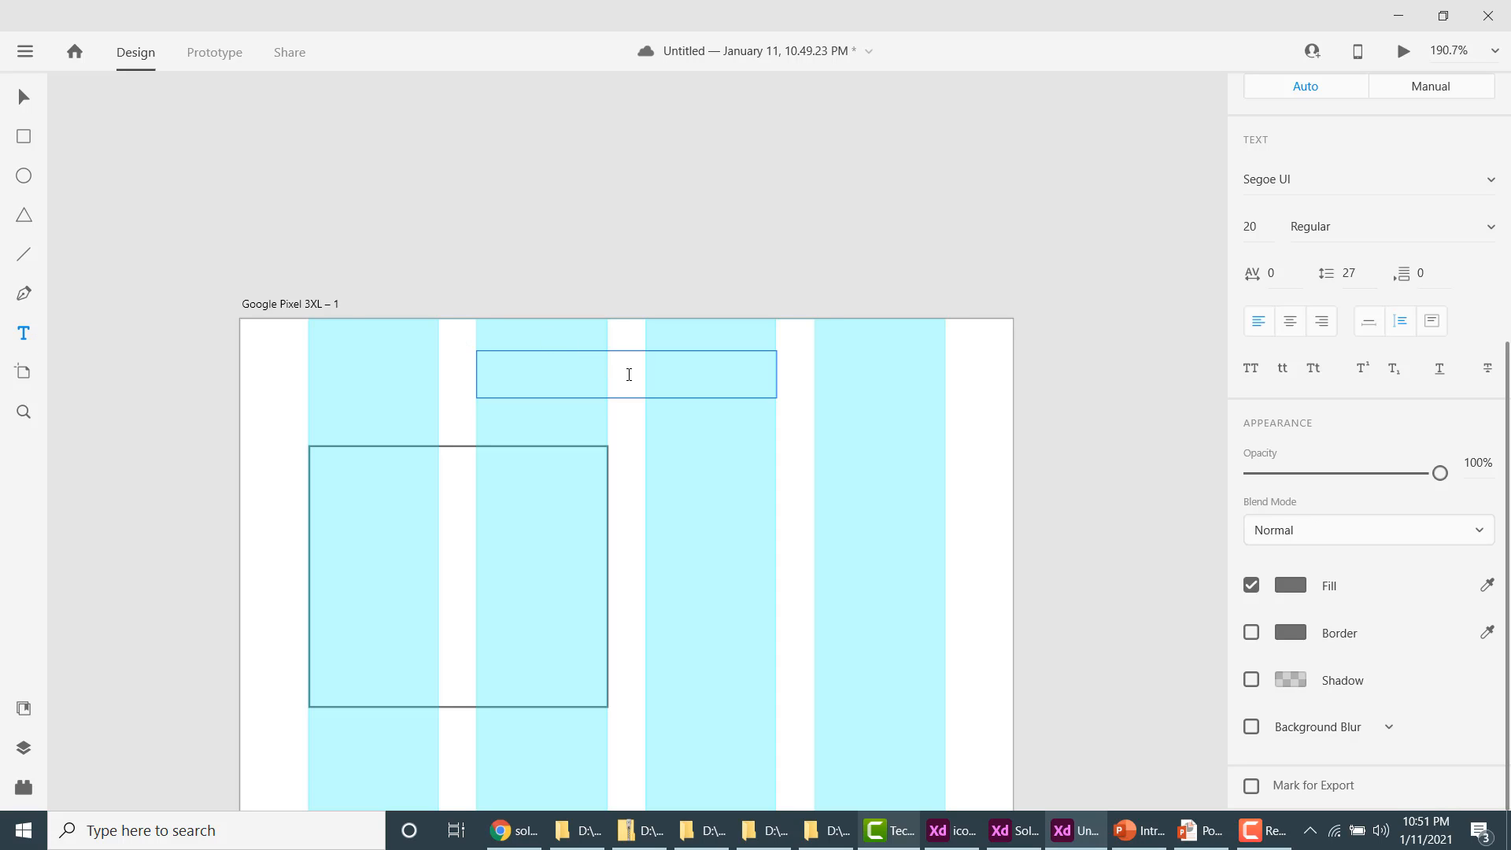
pyautogui.write('O')
pyautogui.press('BackSpace')
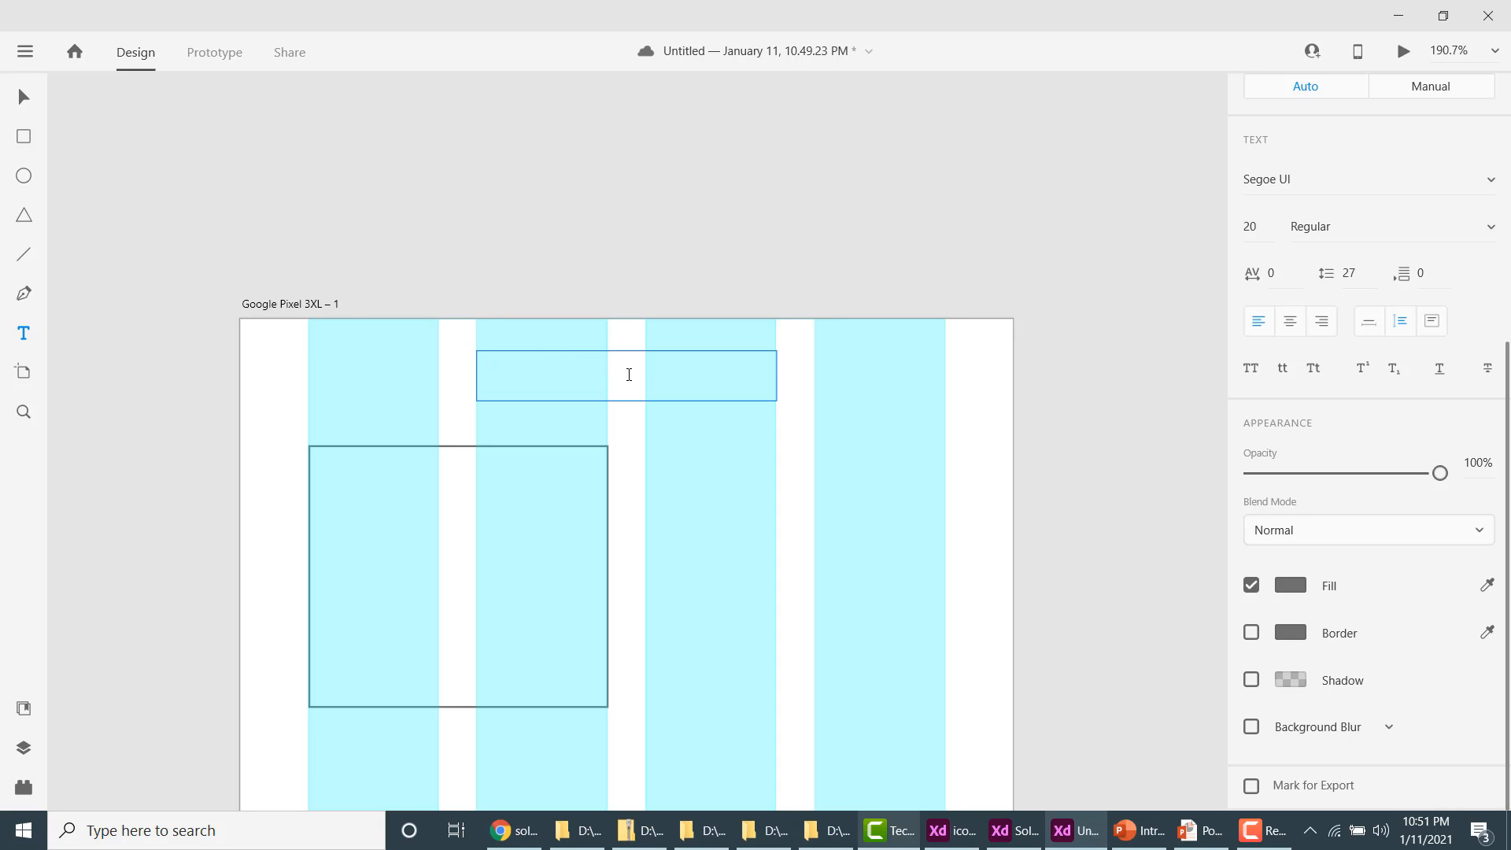
pyautogui.write('Our Solar Sys')
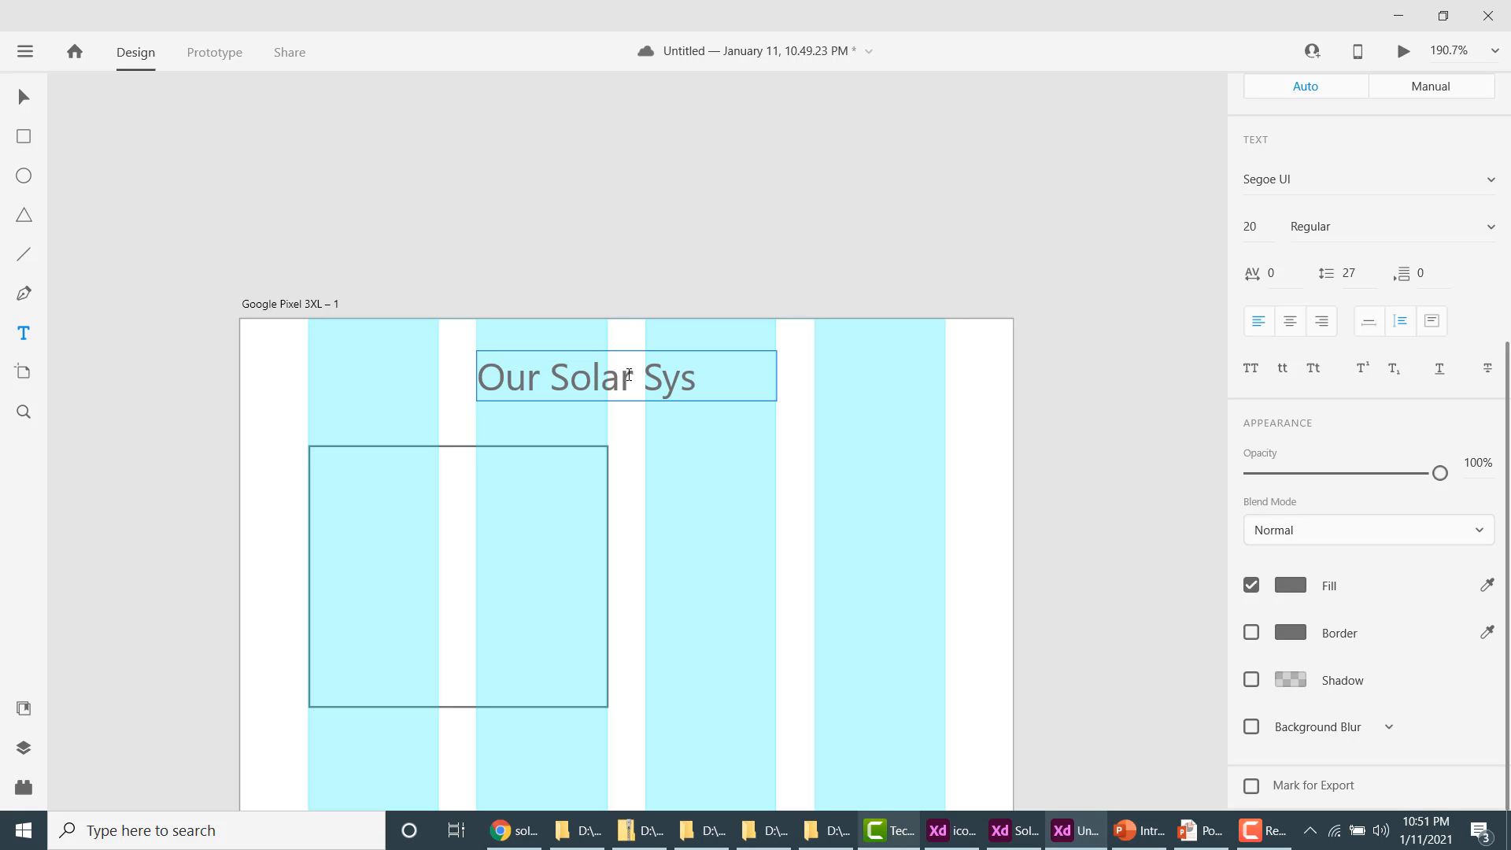
pyautogui.write('tem')
pyautogui.press('Escape')
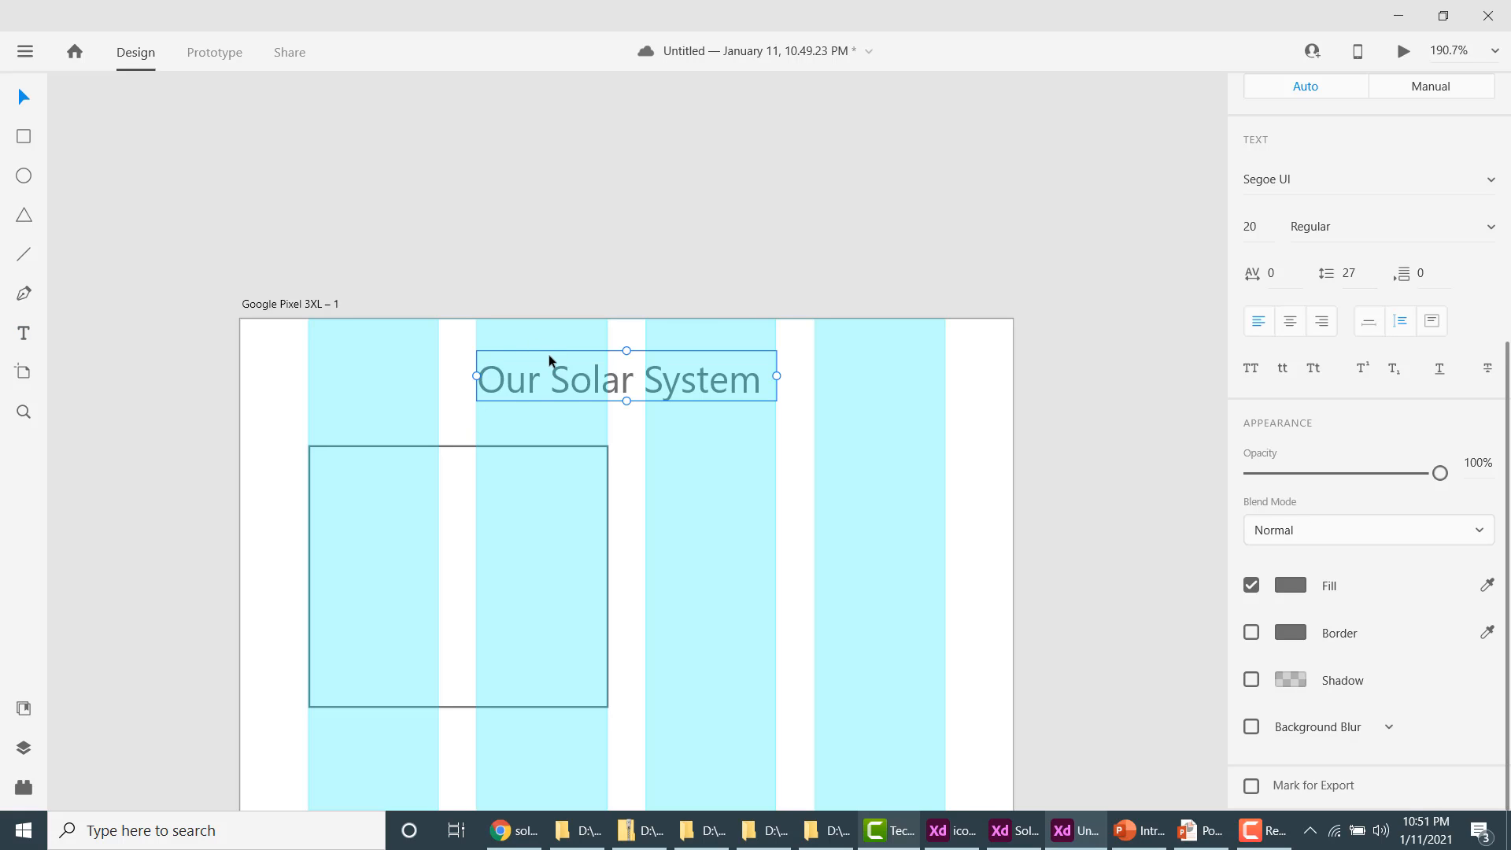
# Centre-align the title's text and centre its box horizontally on the artboard at about Y 20
pyautogui.moveTo(550, 356); pyautogui.dragTo(595, 363)
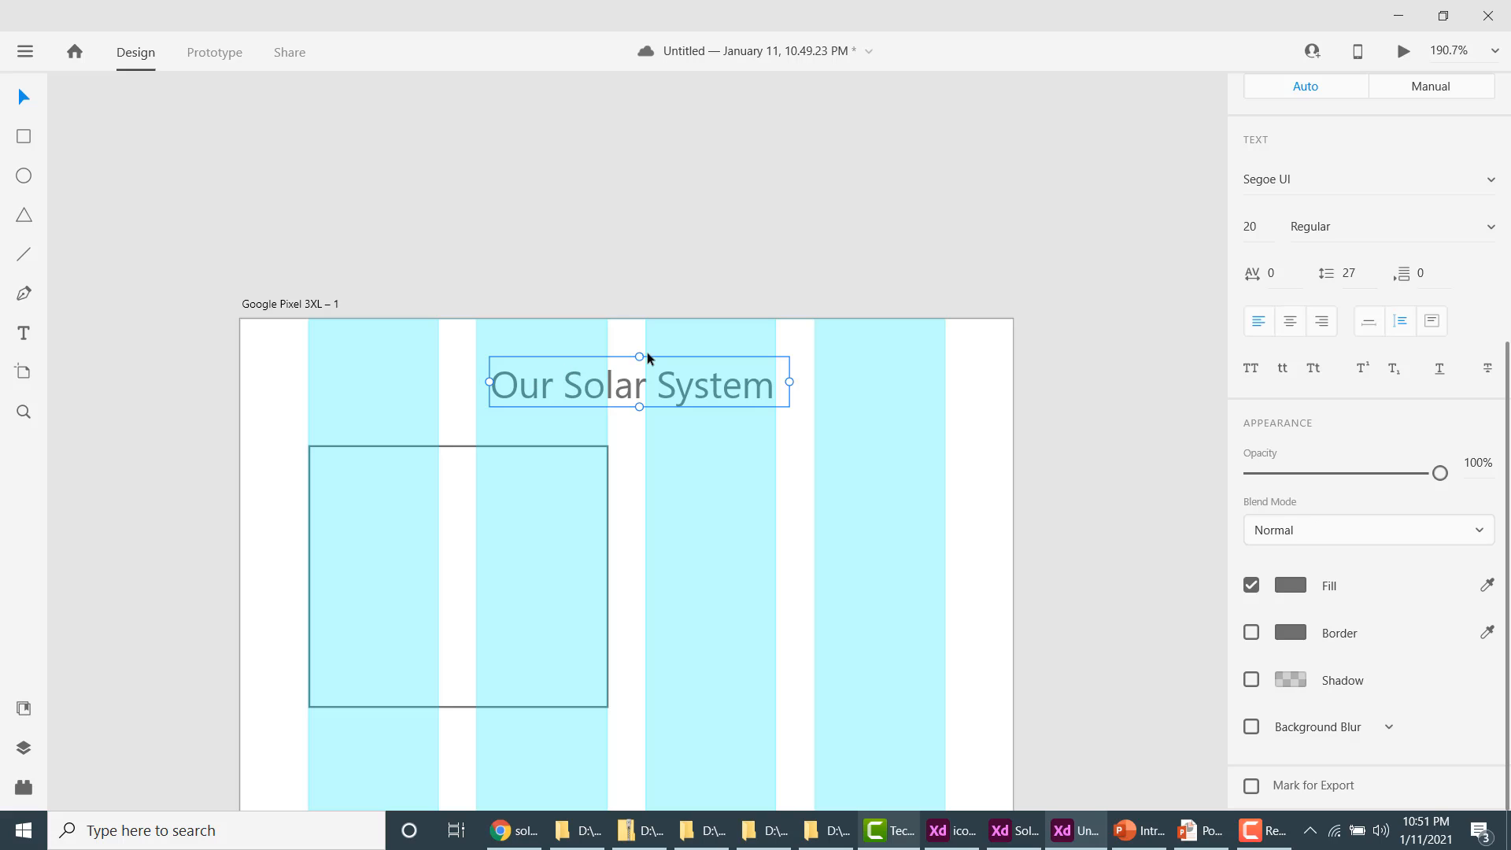
pyautogui.click(1288, 322)
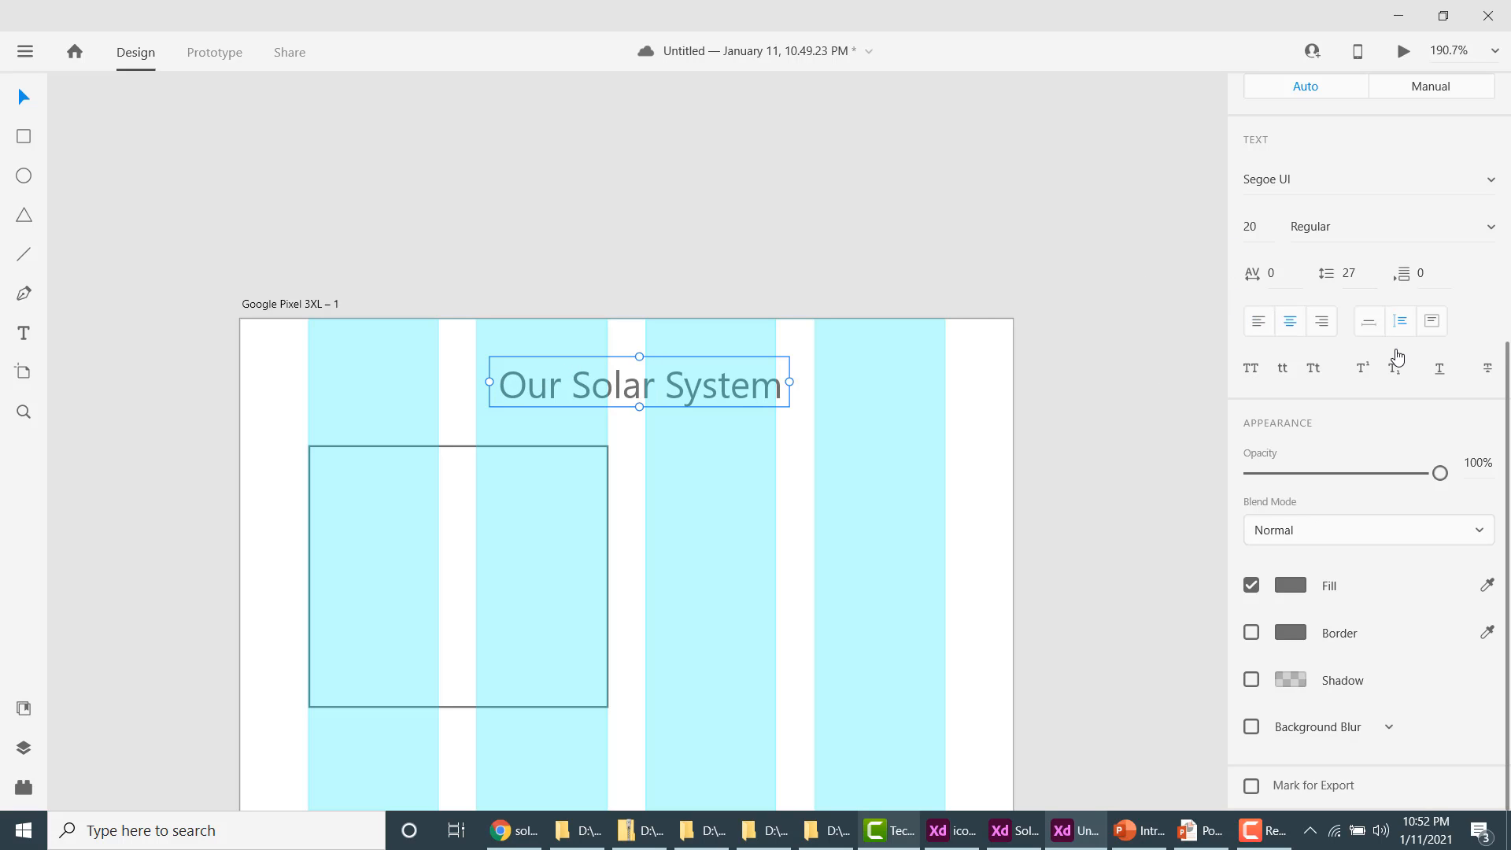
pyautogui.scroll(5, 1506, 478)
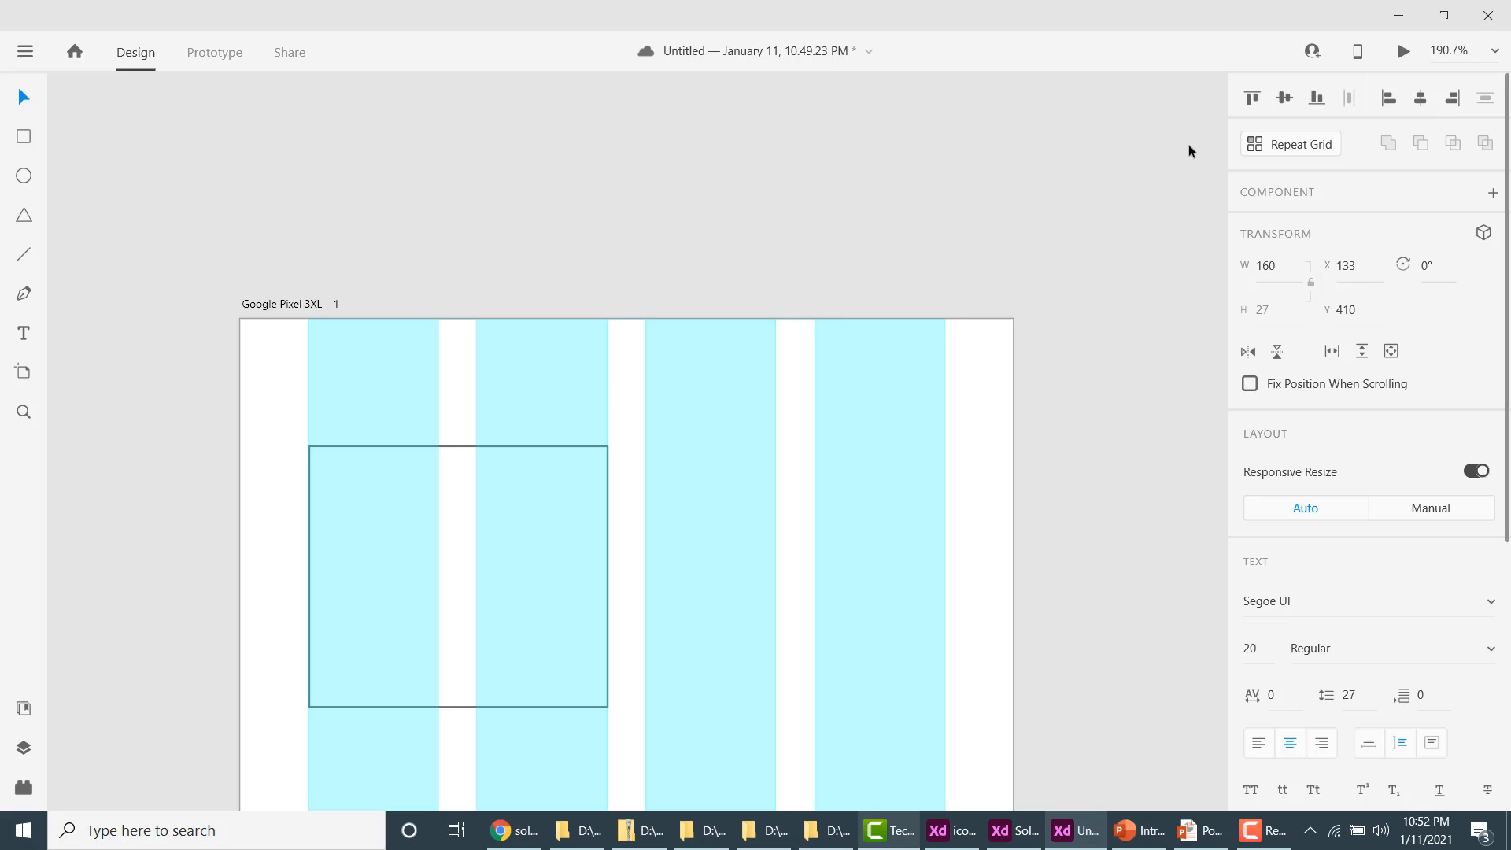
pyautogui.hotkey('ctrl', 'z')
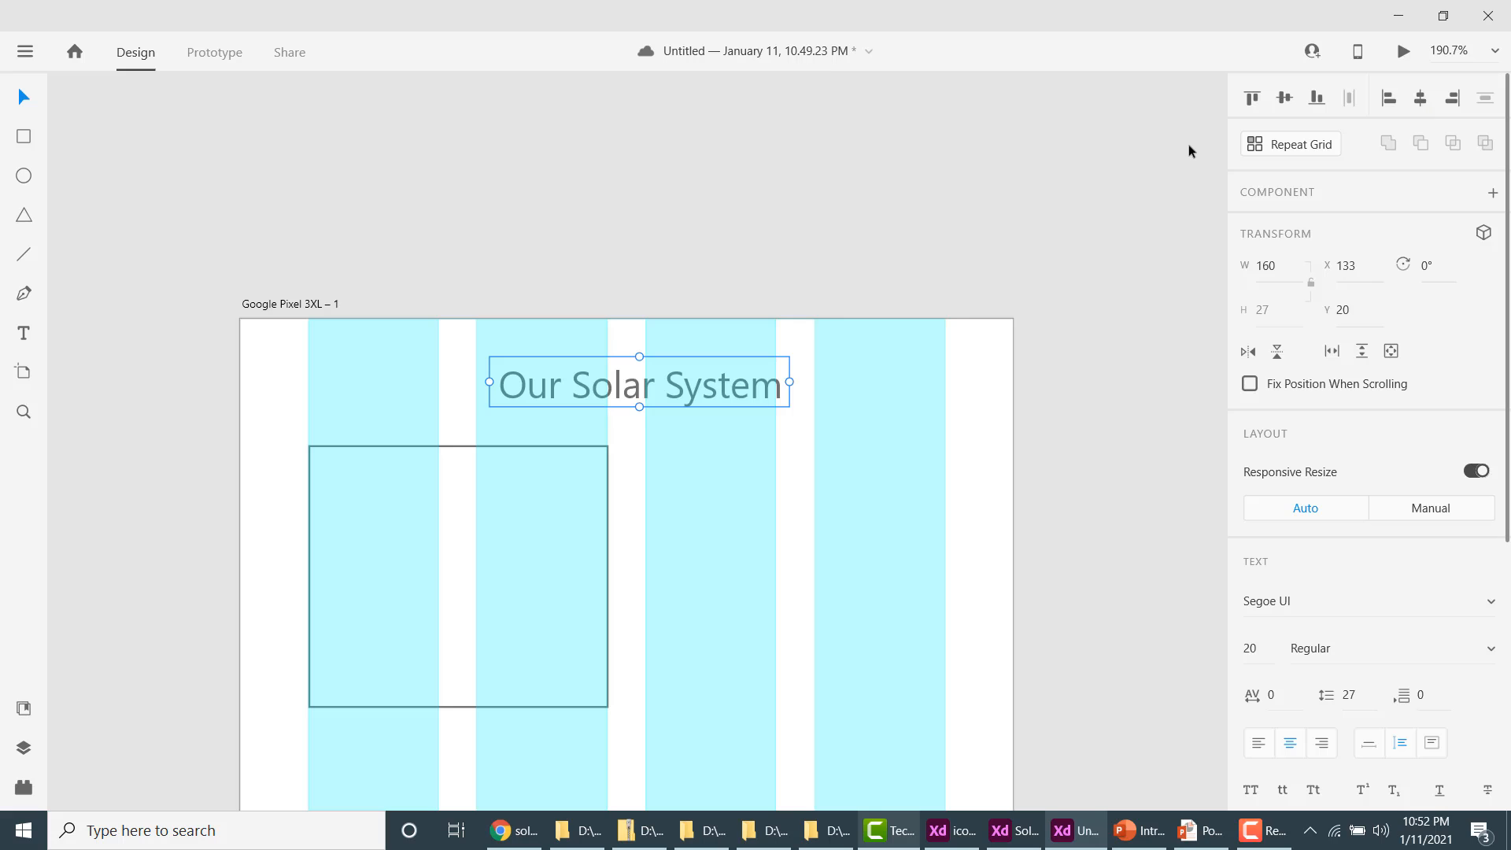
pyautogui.click(1420, 100)
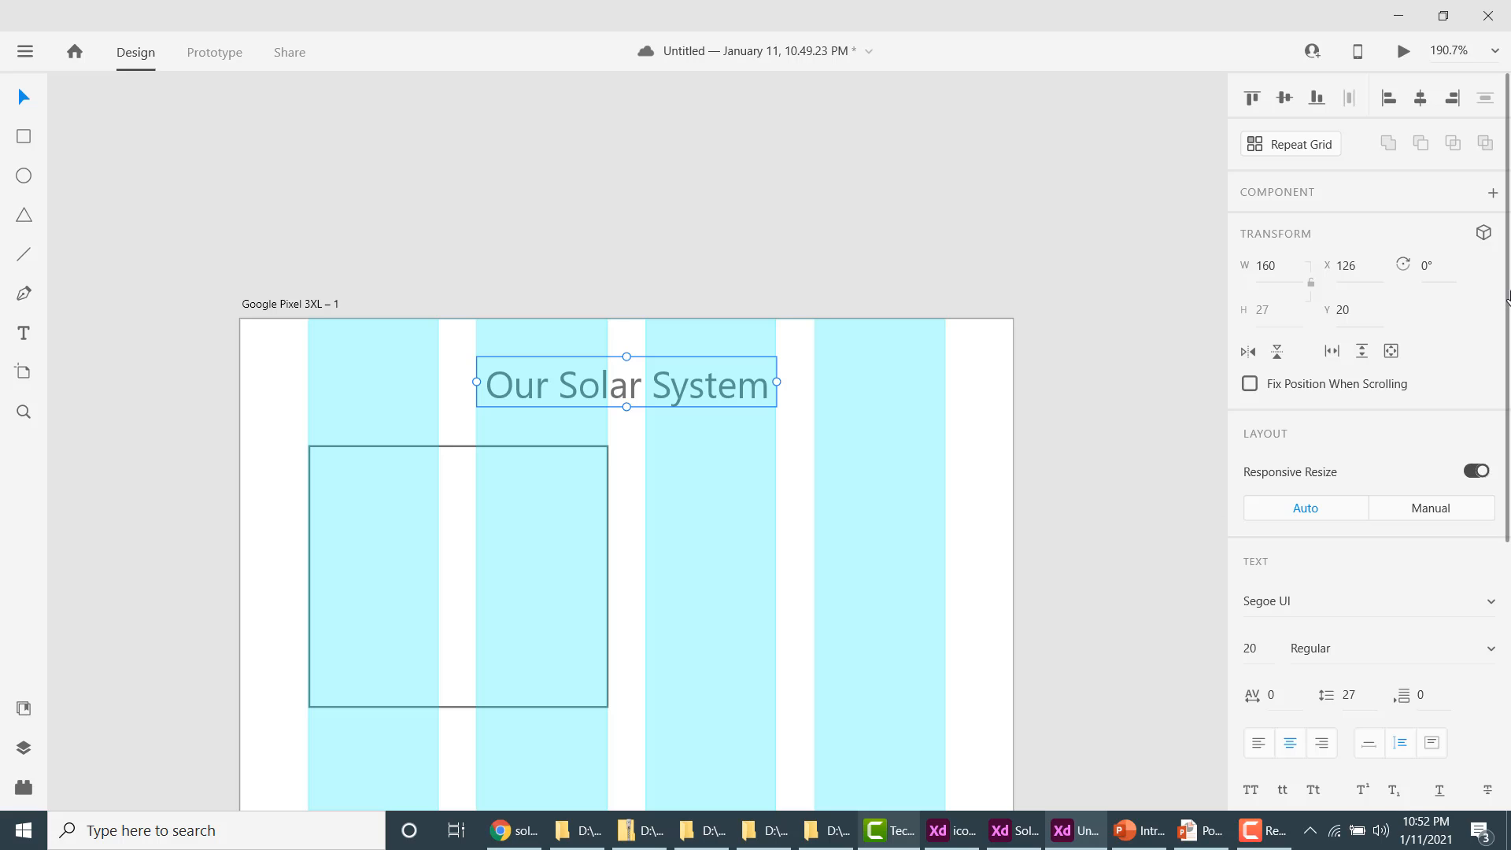
# Change the title's fill colour to near-black #040000
pyautogui.scroll(-5, 1508, 674)
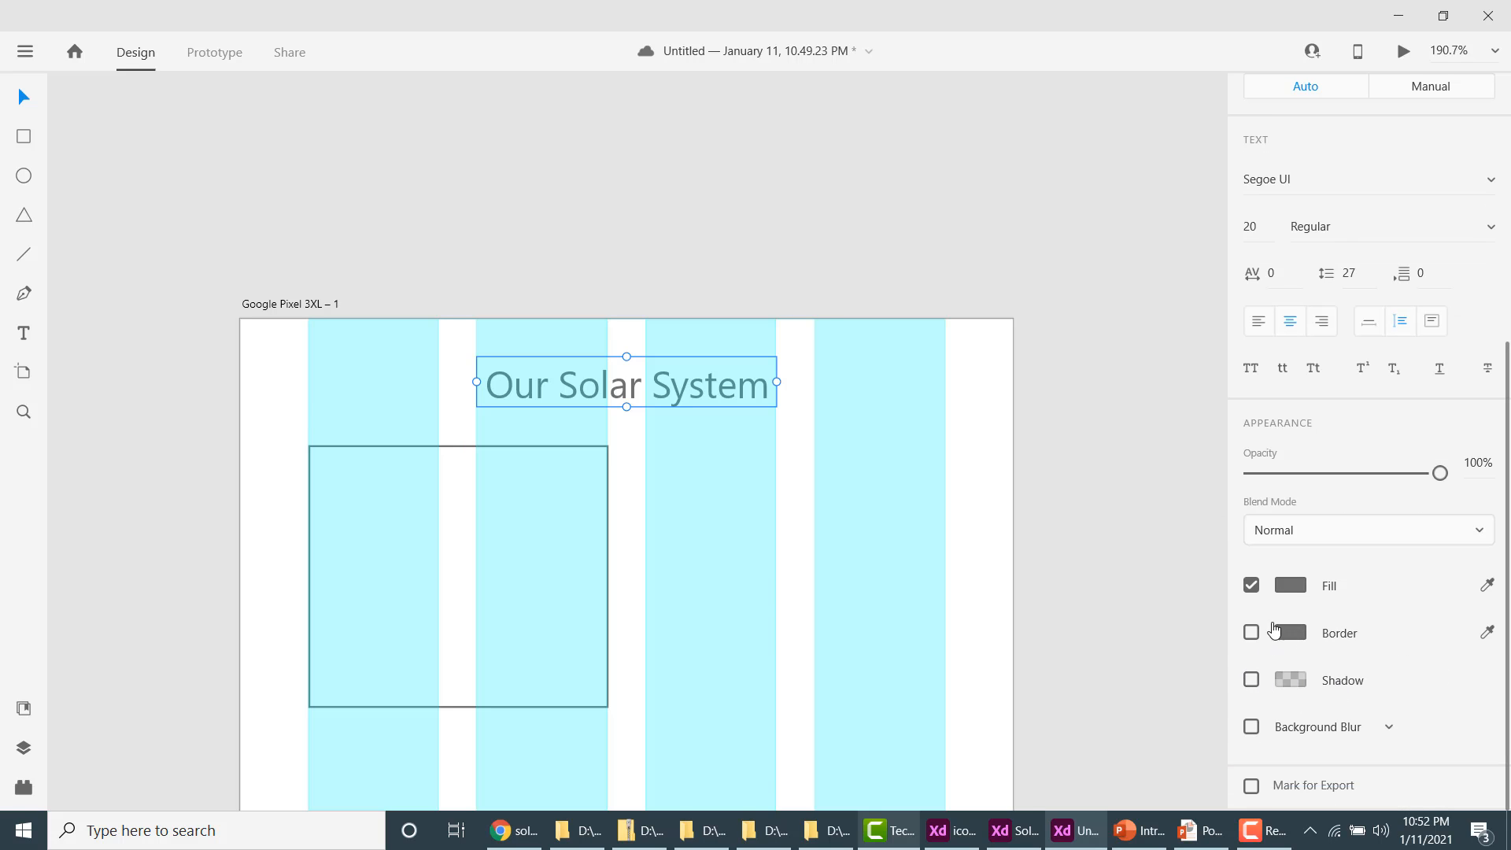
pyautogui.click(1289, 590)
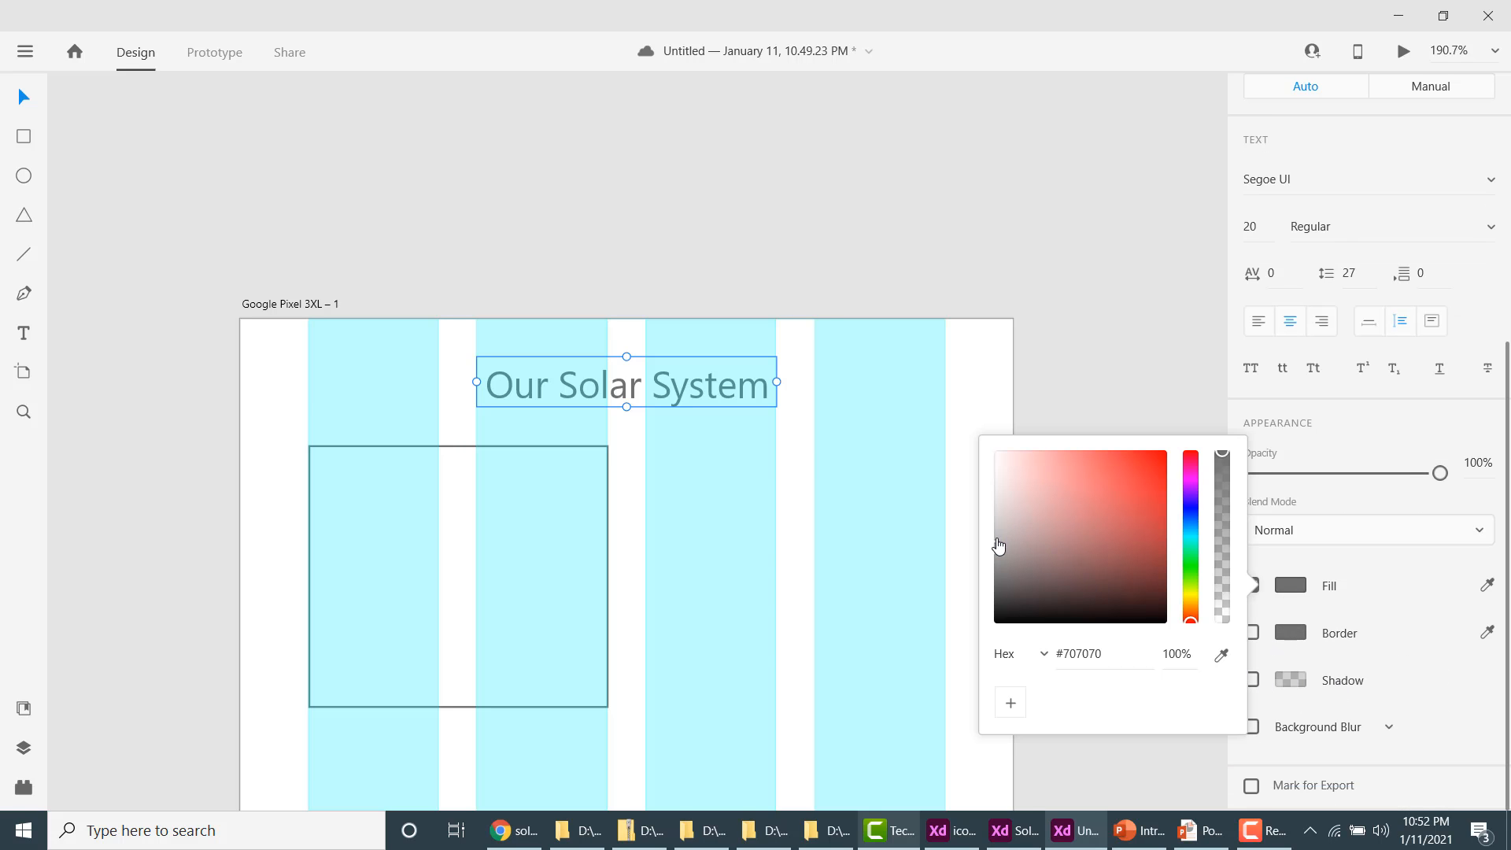
pyautogui.moveTo(1001, 551)
pyautogui.mouseDown()
pyautogui.moveTo(1079, 611)
pyautogui.moveTo(1155, 622)
pyautogui.mouseUp()
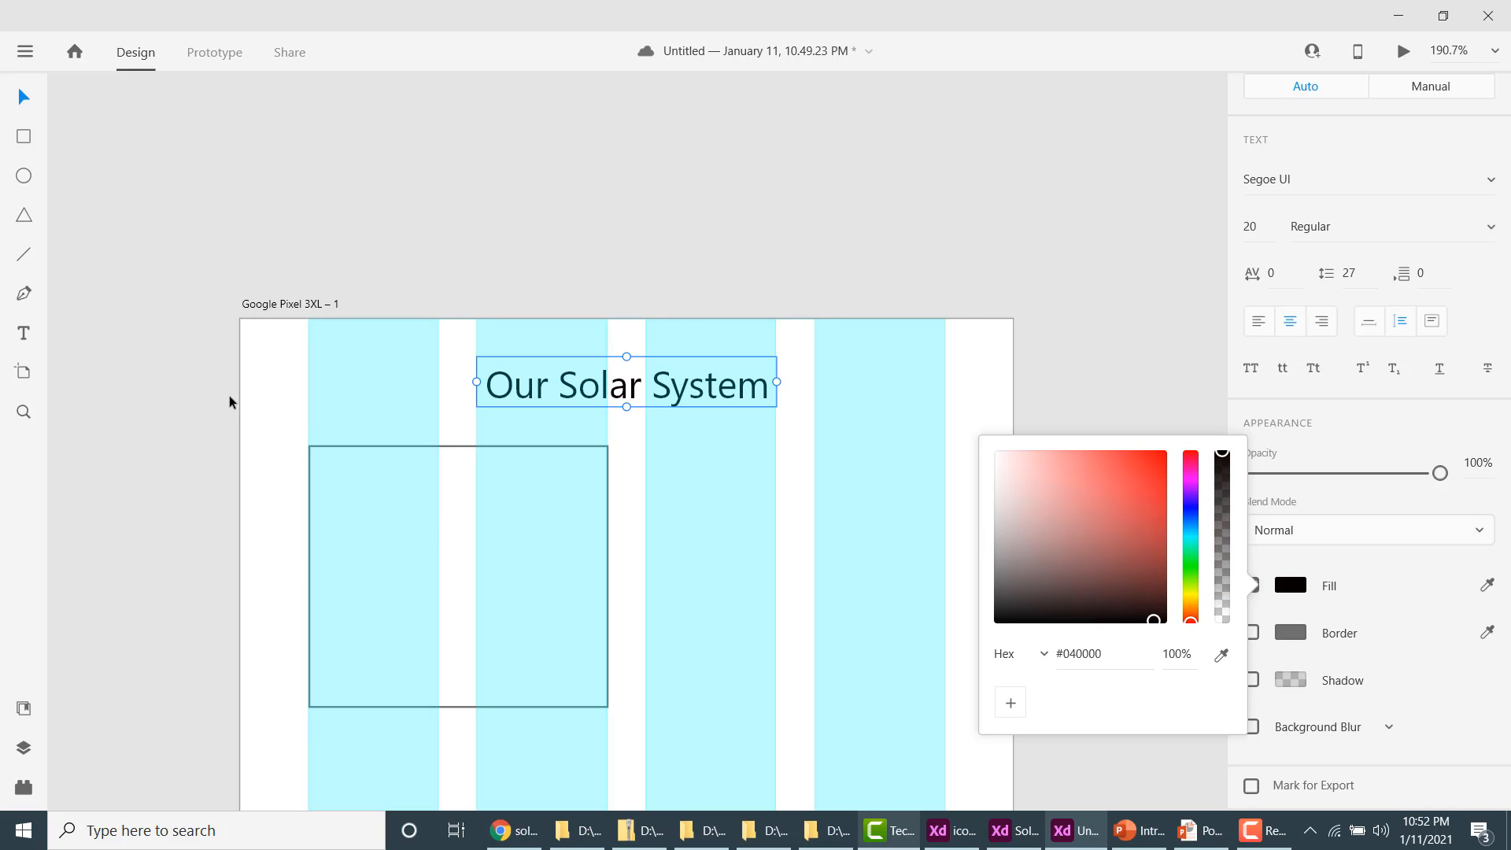
pyautogui.click(267, 390)
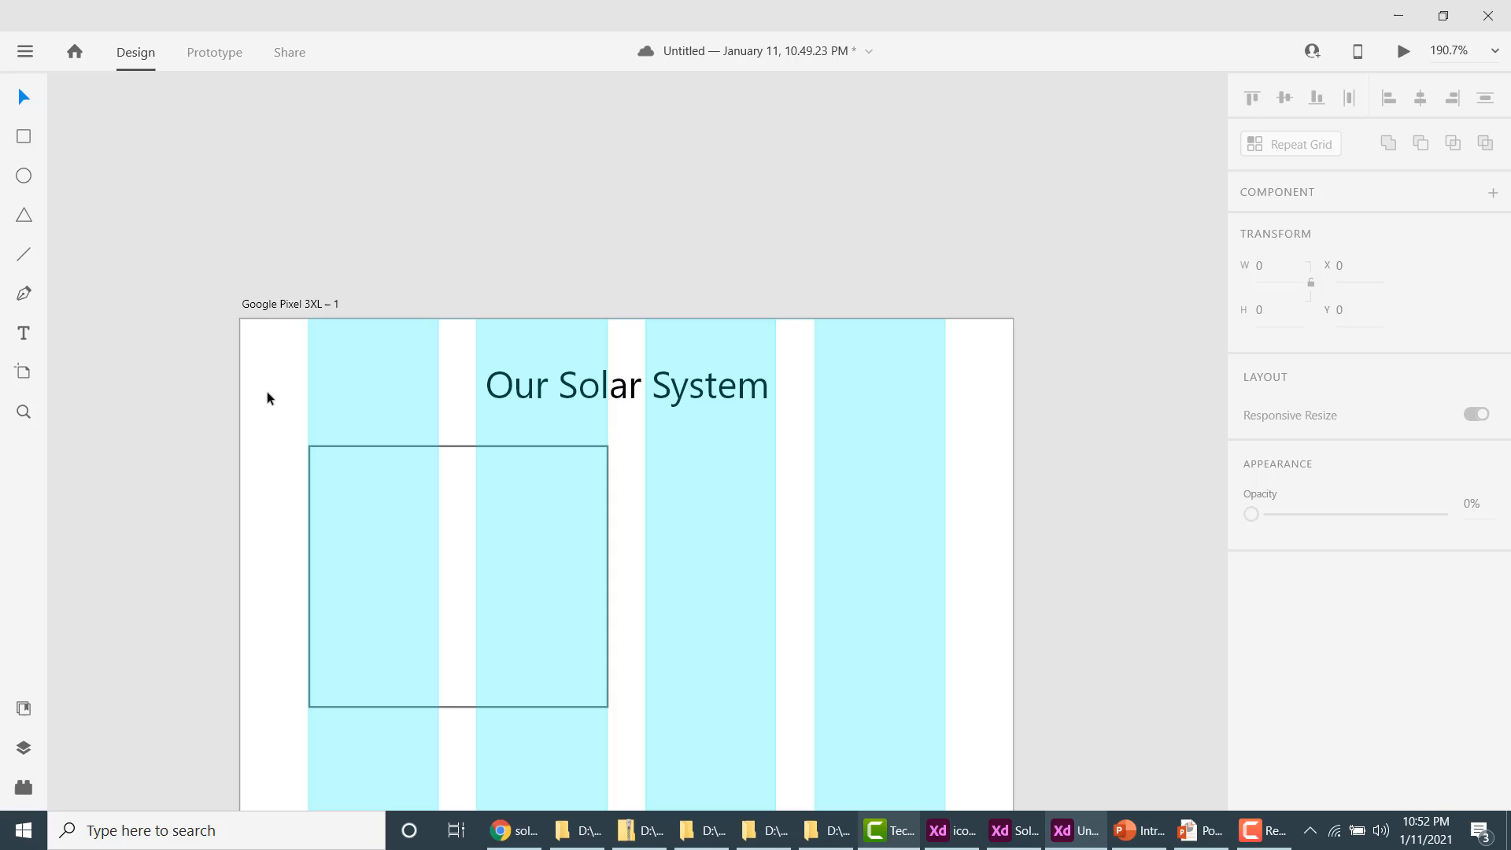
# Add an area text "Sun" about 98 wide just below the rectangle, starting at the first column's edge
pyautogui.click(351, 485)
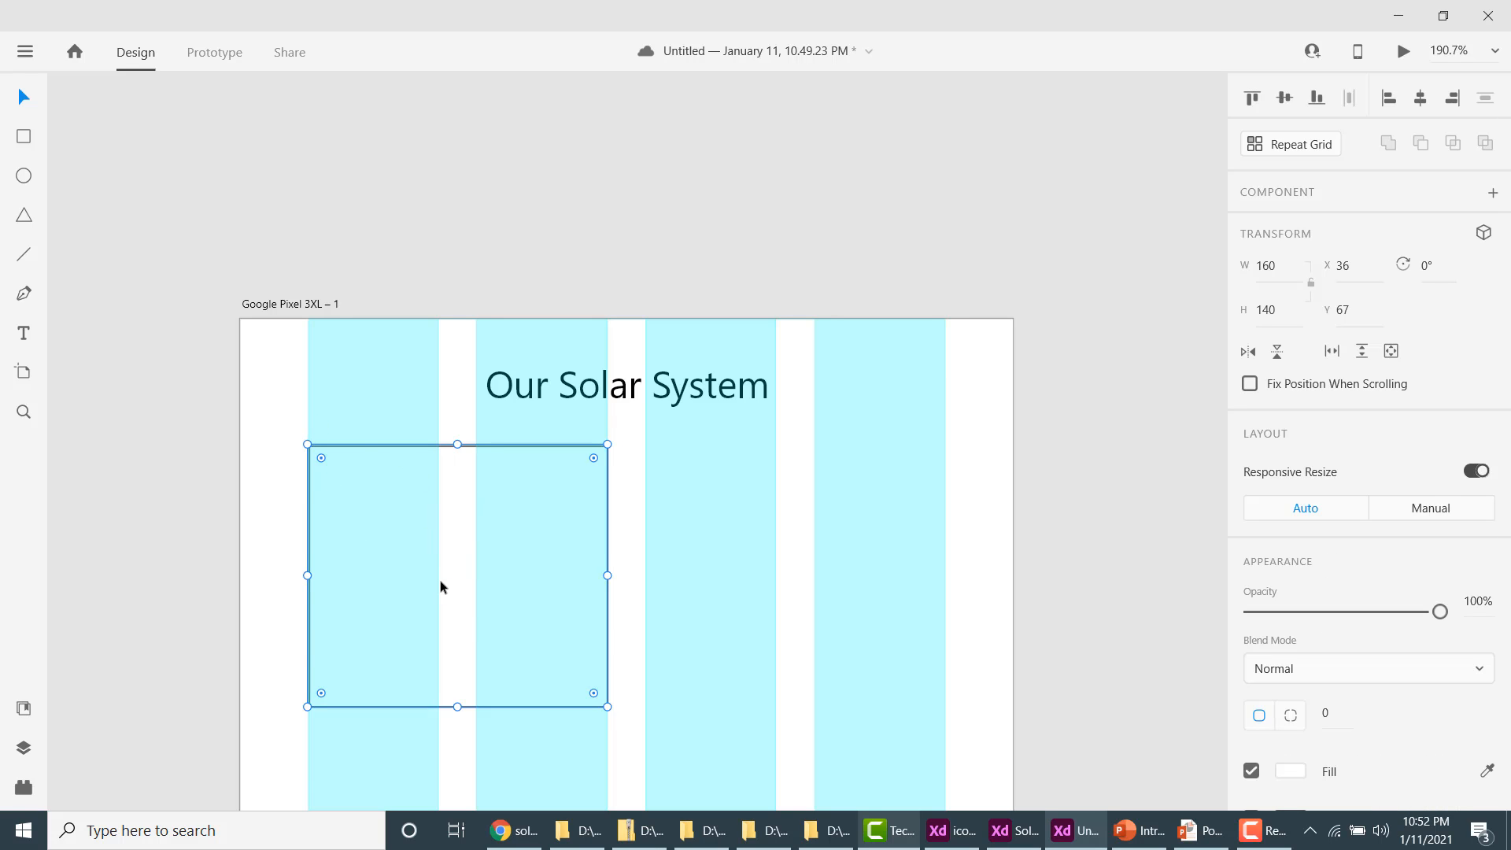
pyautogui.click(22, 337)
pyautogui.moveTo(310, 741); pyautogui.dragTo(522, 777)
pyautogui.moveTo(570, 774); pyautogui.dragTo(493, 779)
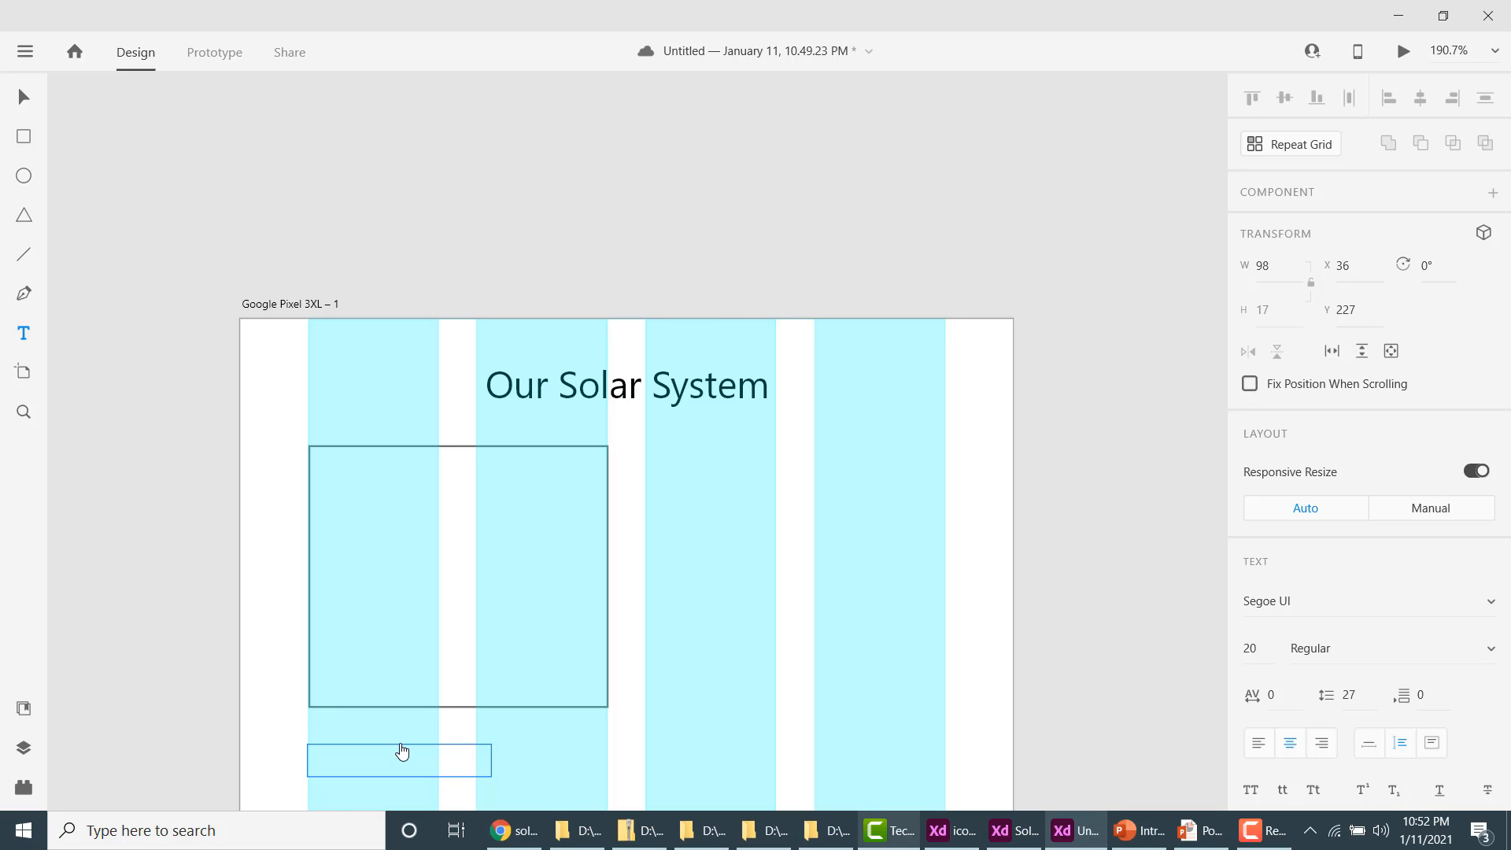
pyautogui.write('Ss')
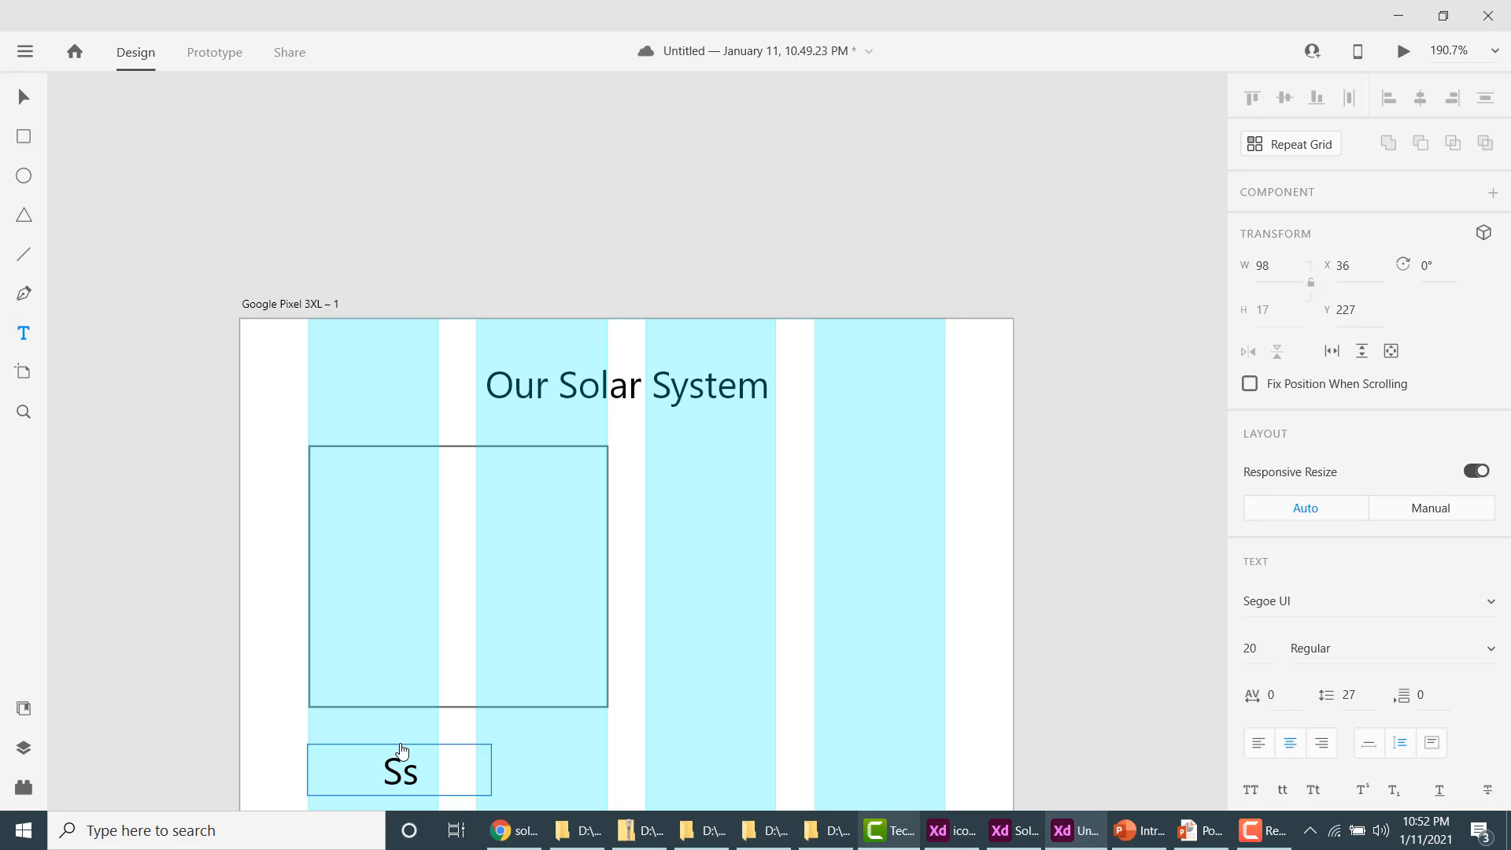
pyautogui.press('BackSpace')
pyautogui.write('un')
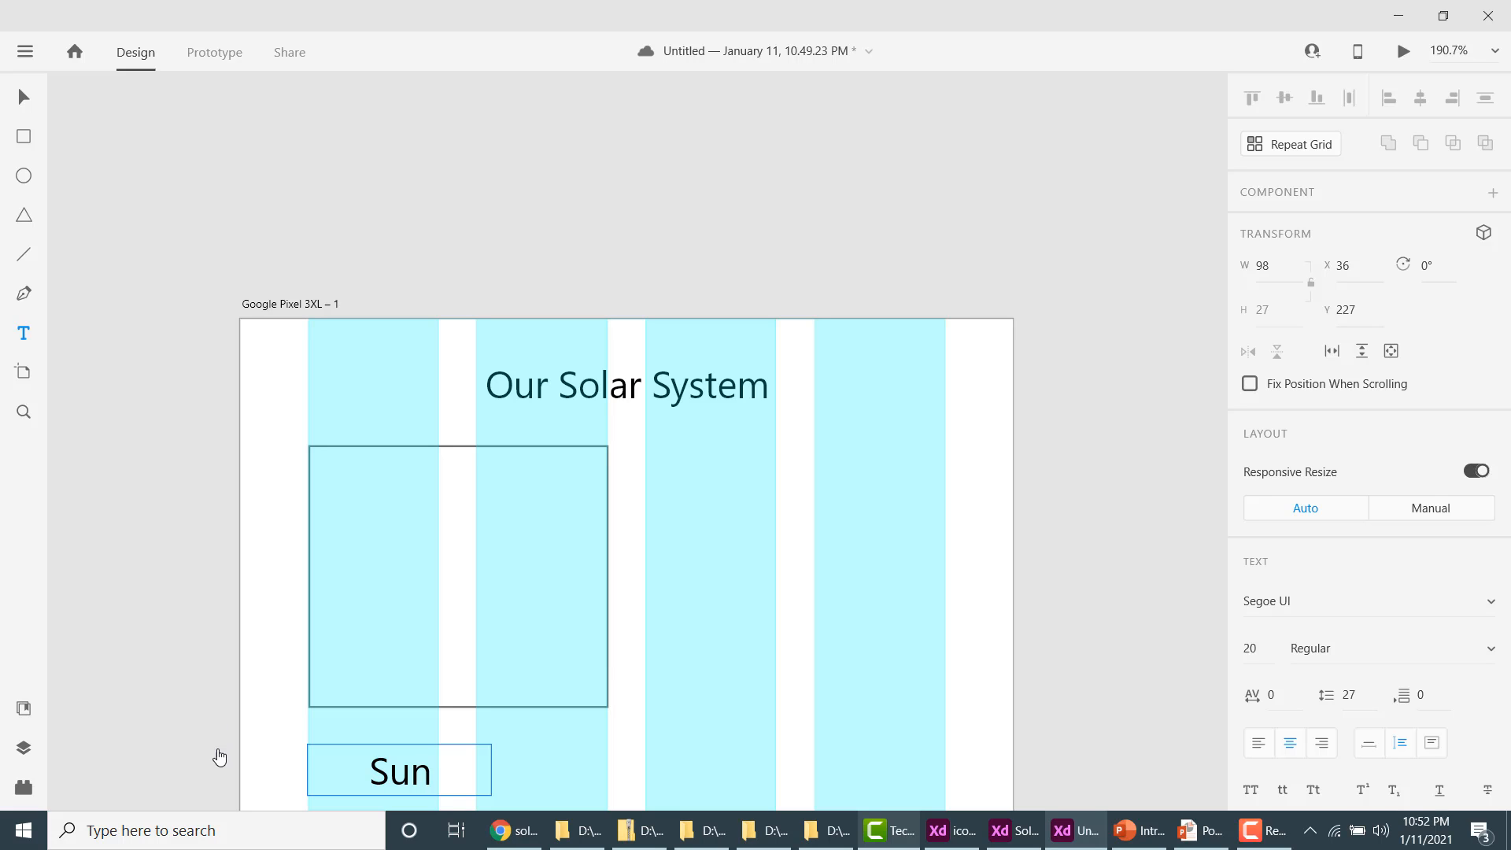
# Move the "Sun" label inside the rectangle near its lower edge, at about X 64, Y 176
pyautogui.click(26, 105)
pyautogui.click(348, 777)
pyautogui.moveTo(348, 777); pyautogui.dragTo(401, 682)
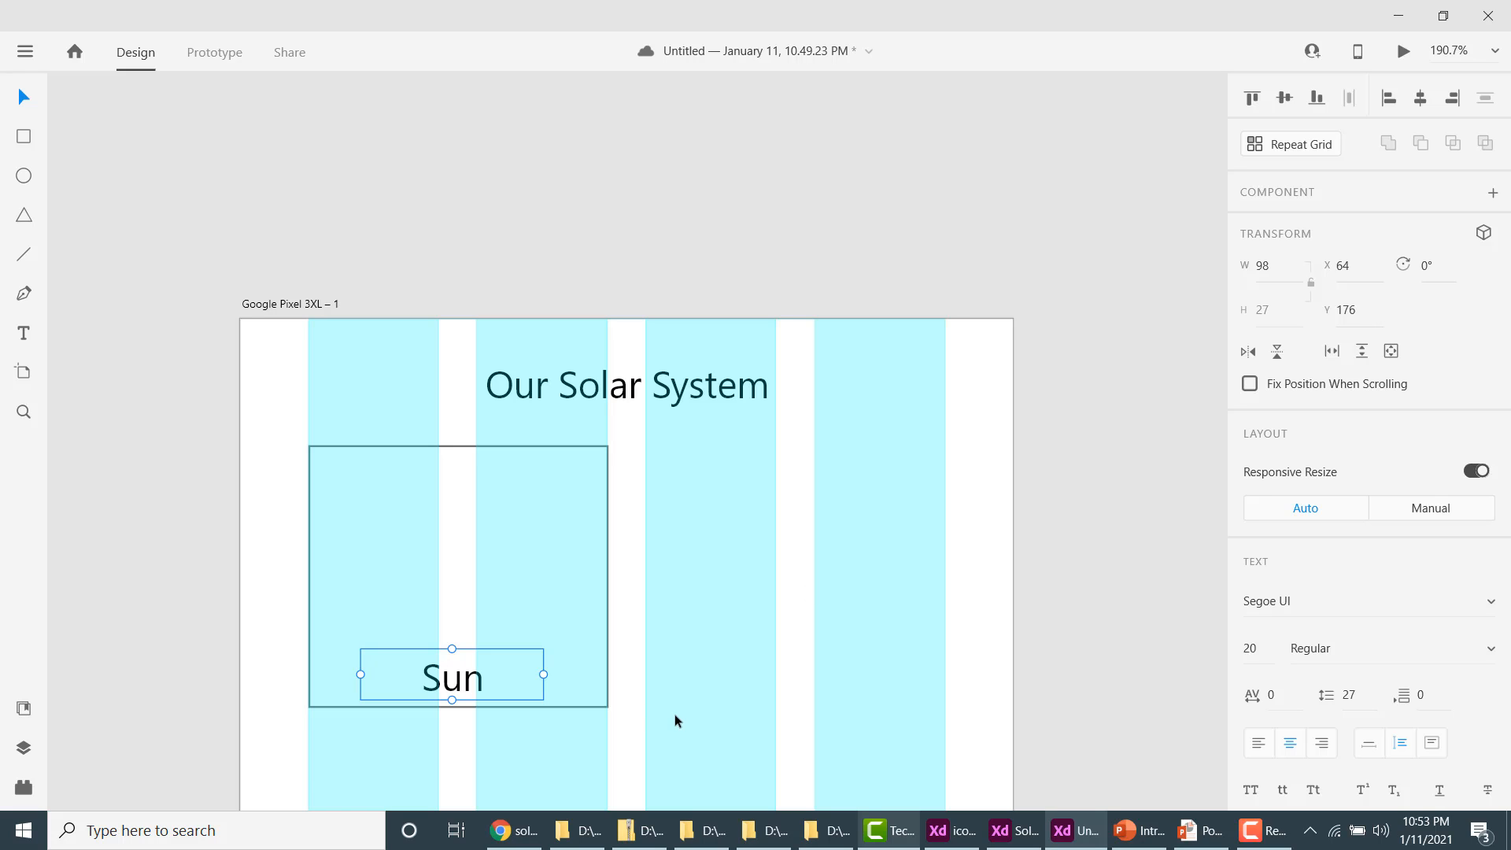
# Group the rectangle with its "Sun" label and expand the new group to list its contents among the layers
pyautogui.click(507, 548)
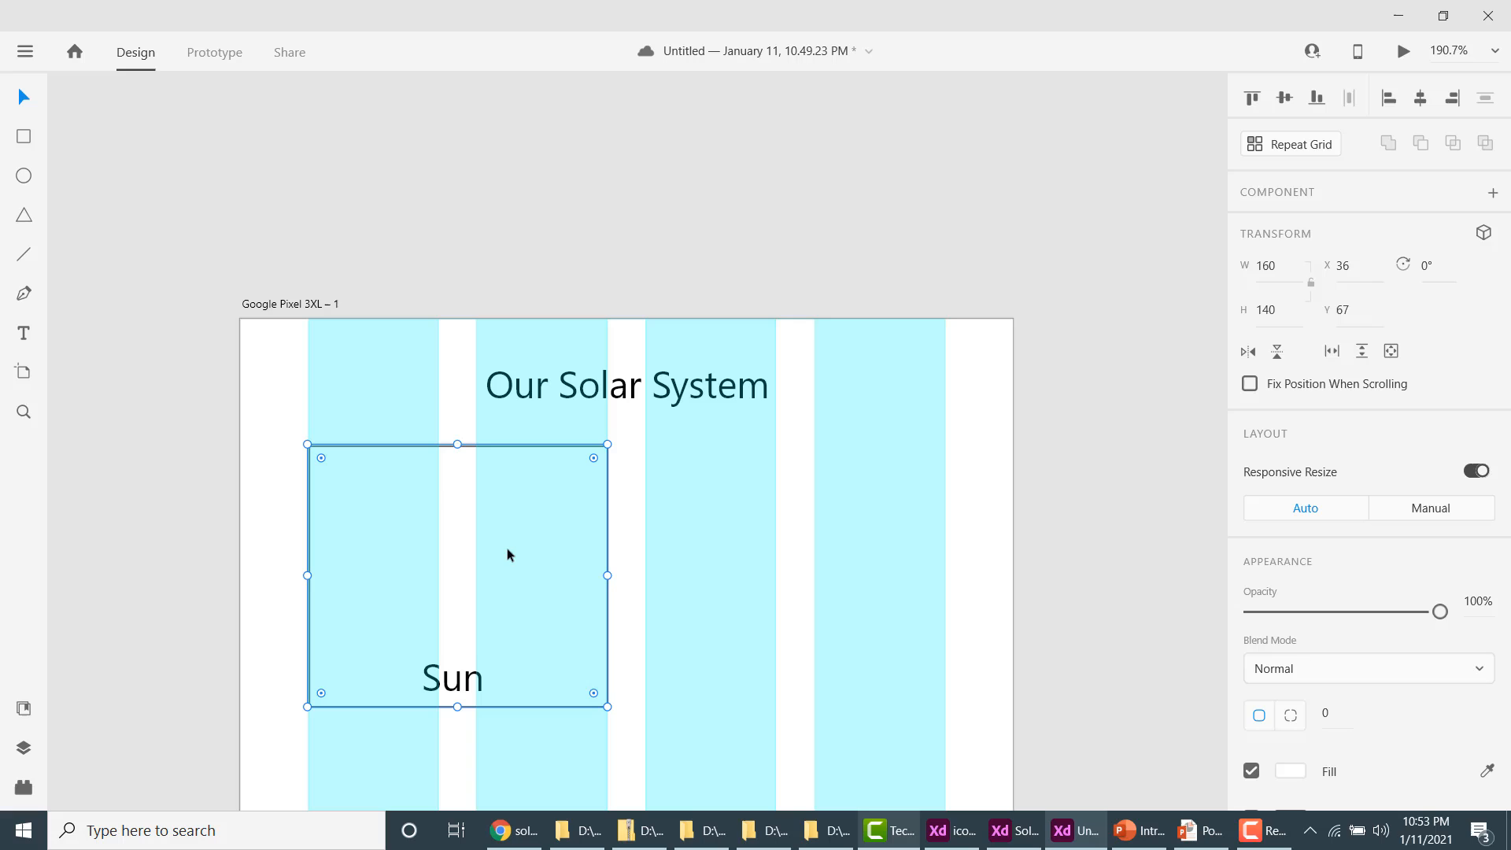
pyautogui.click(462, 674)
pyautogui.click(499, 472)
pyautogui.click(459, 691)
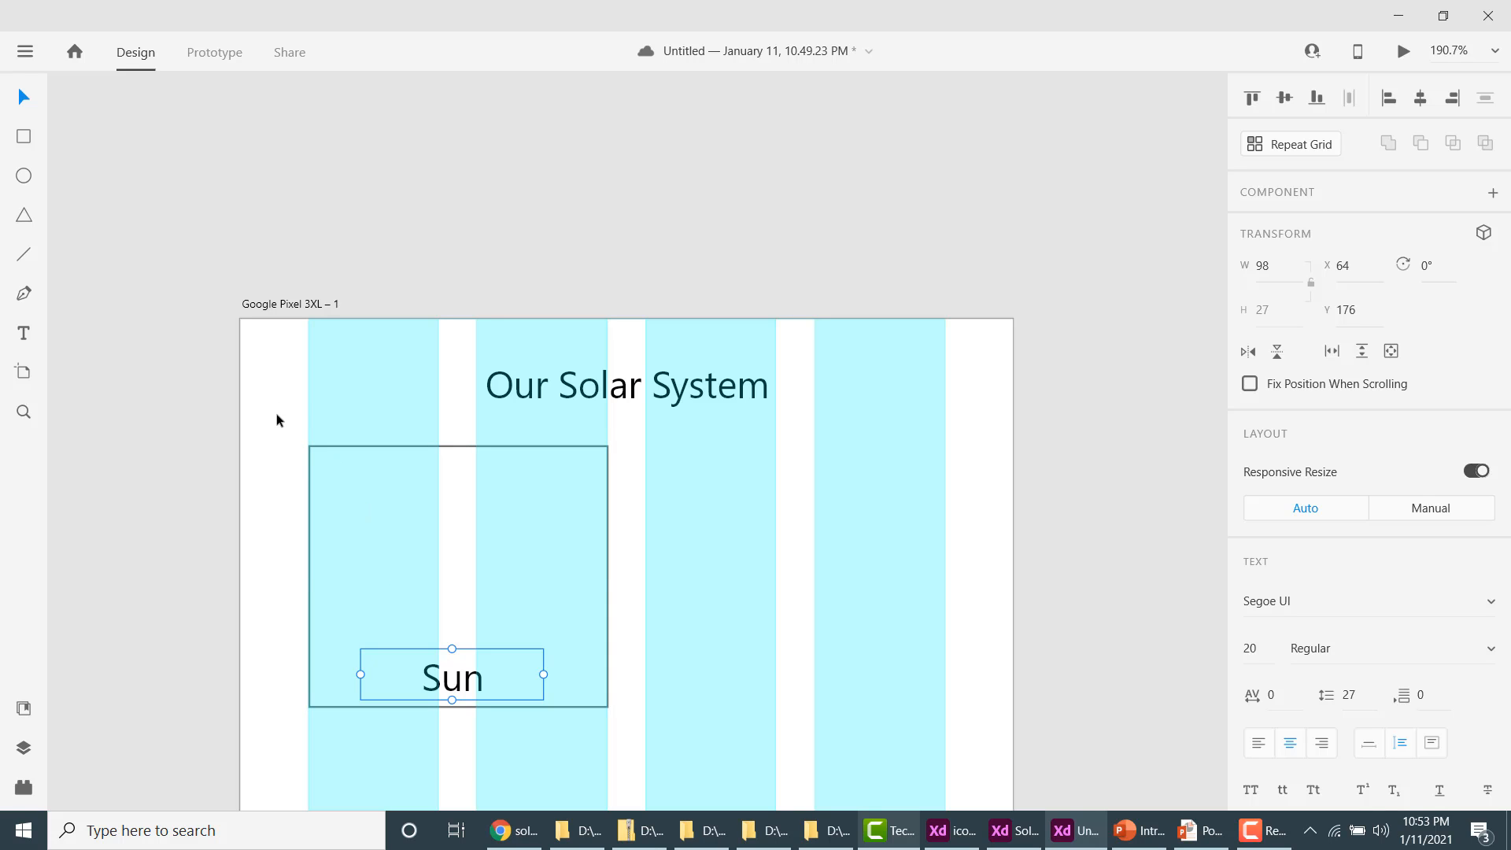
pyautogui.moveTo(276, 414); pyautogui.dragTo(644, 735)
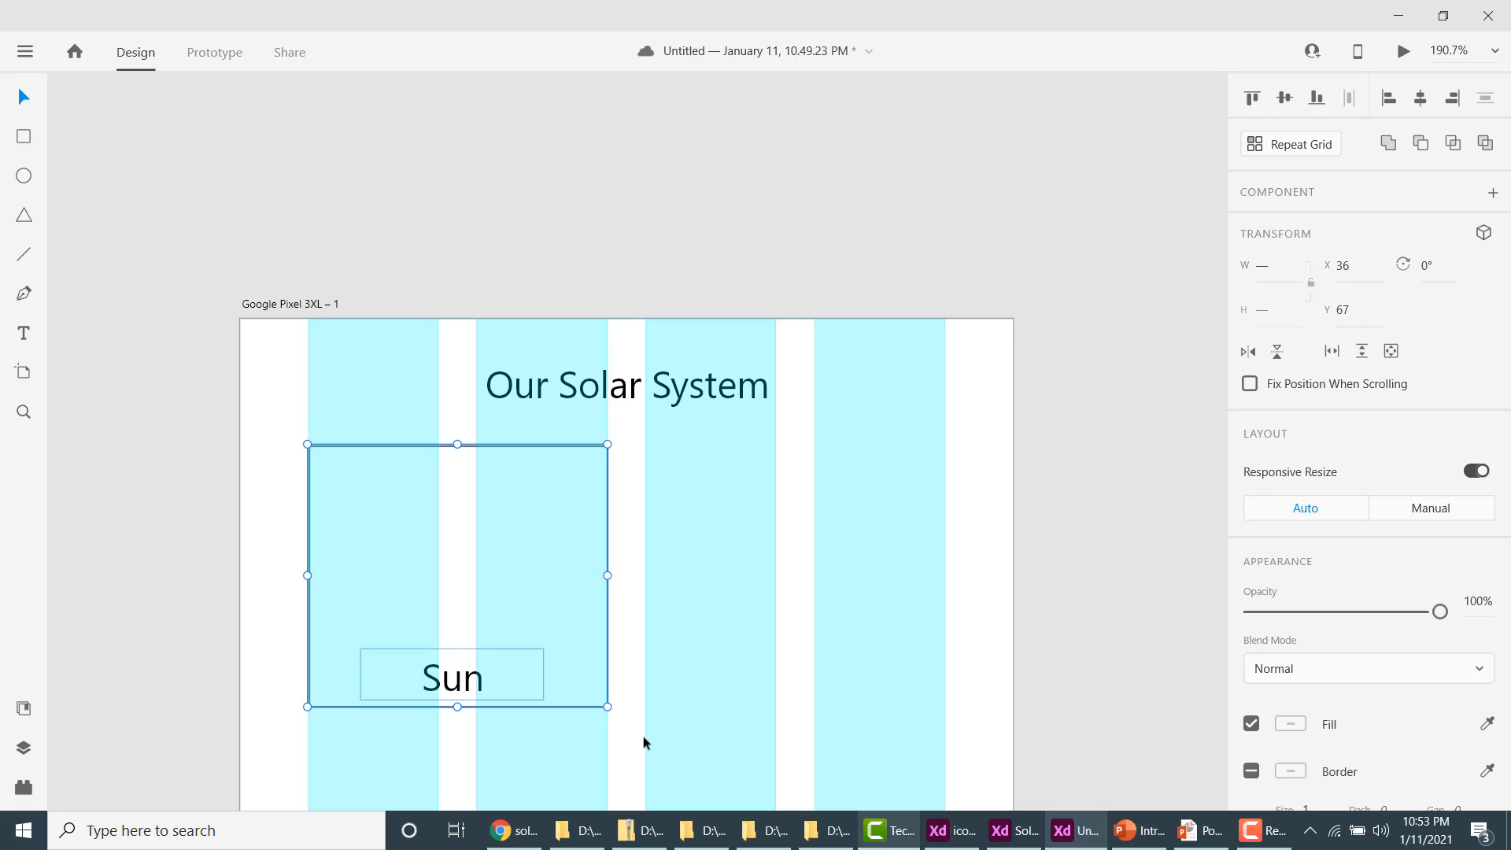
pyautogui.hotkey('ctrl', 'g')
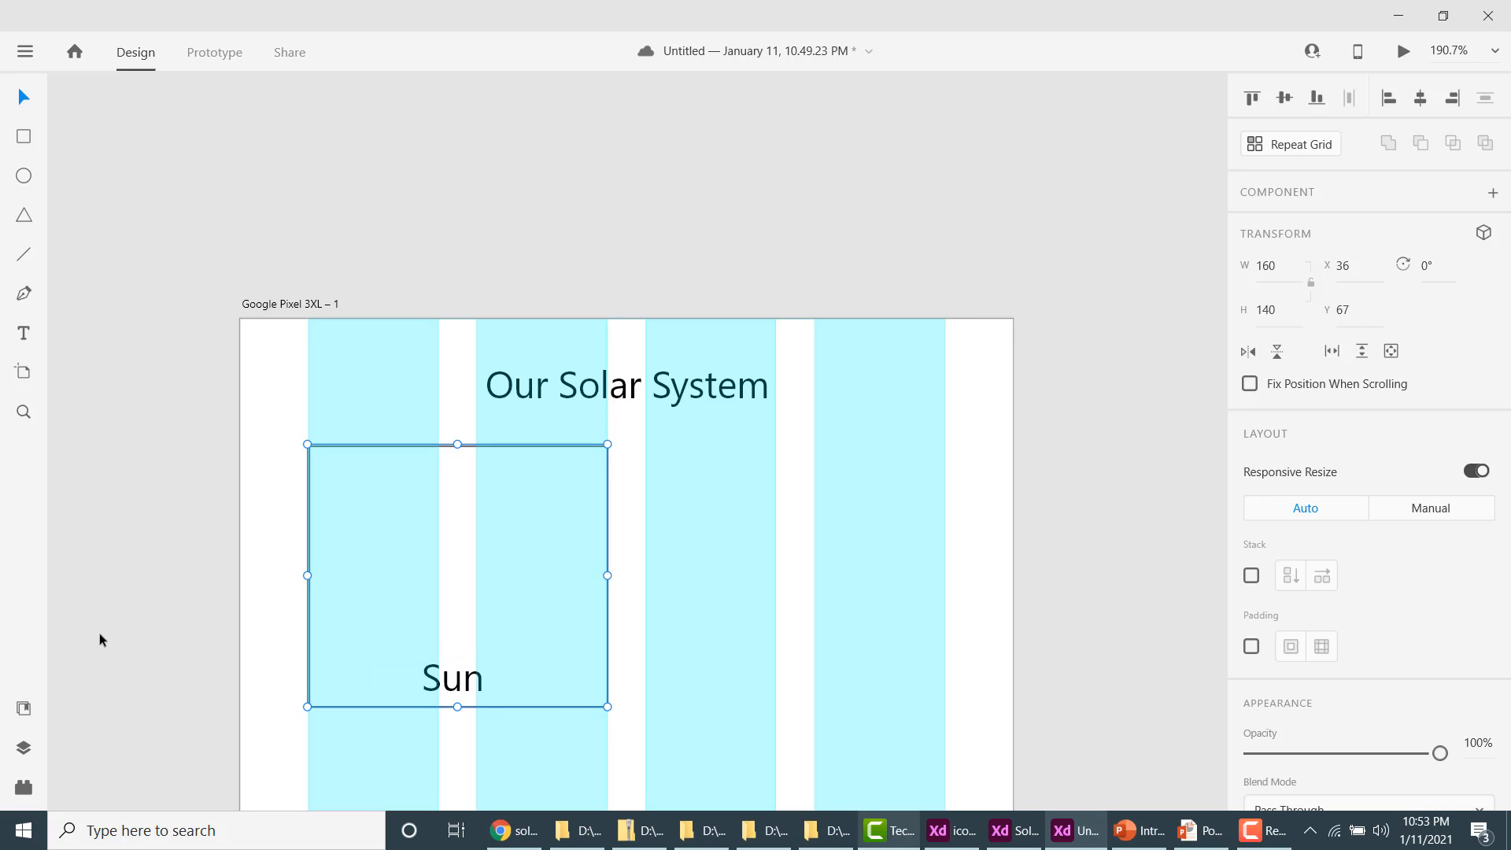
pyautogui.click(24, 749)
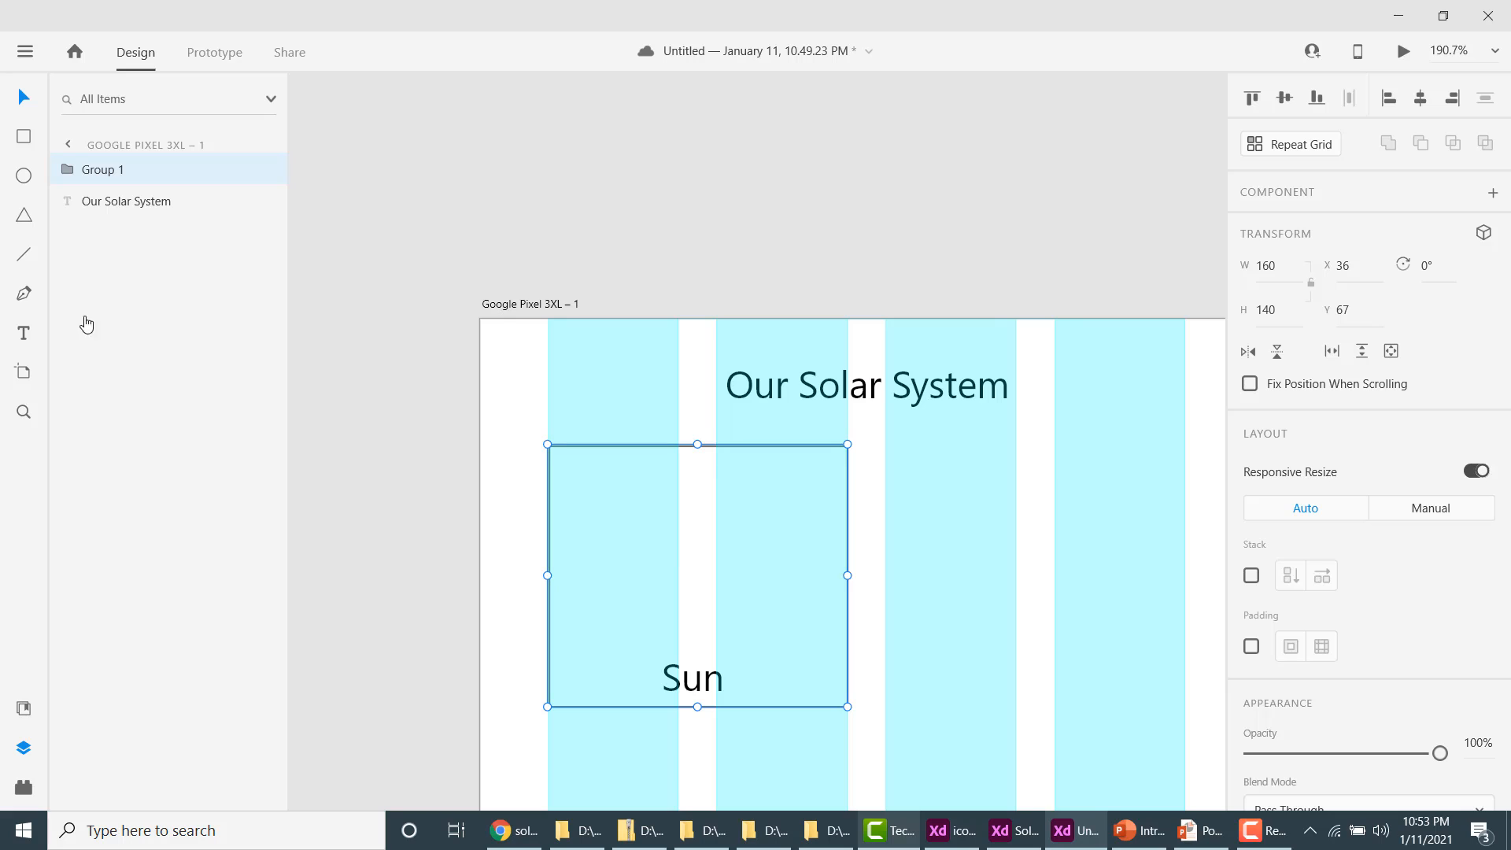
pyautogui.click(67, 173)
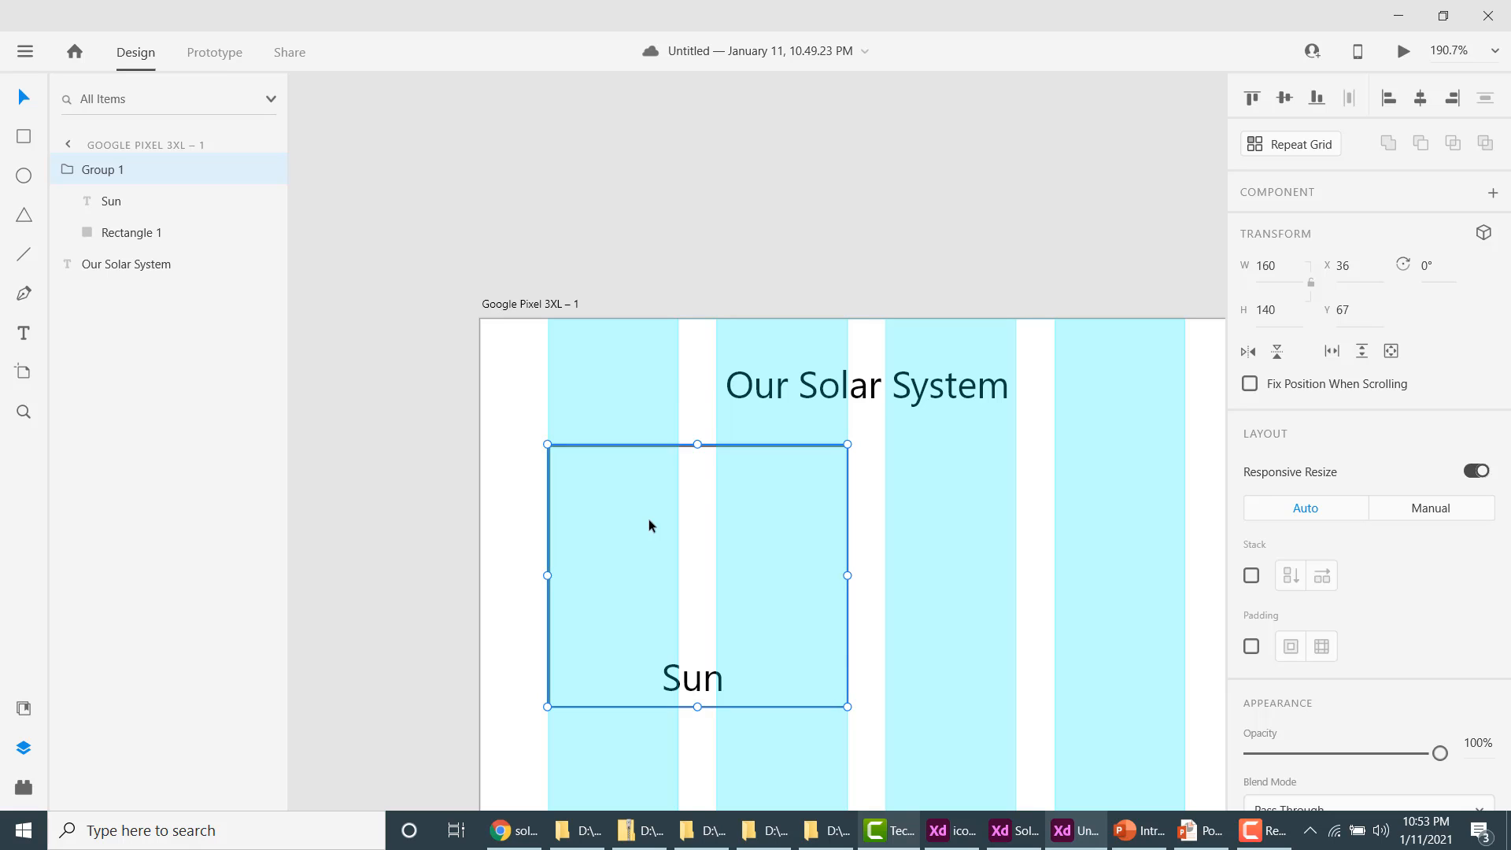
# Turn the "Sun" card group into a repeat grid and extend it sideways to two cards, about 340 wide
pyautogui.scroll(-5, 649, 518)
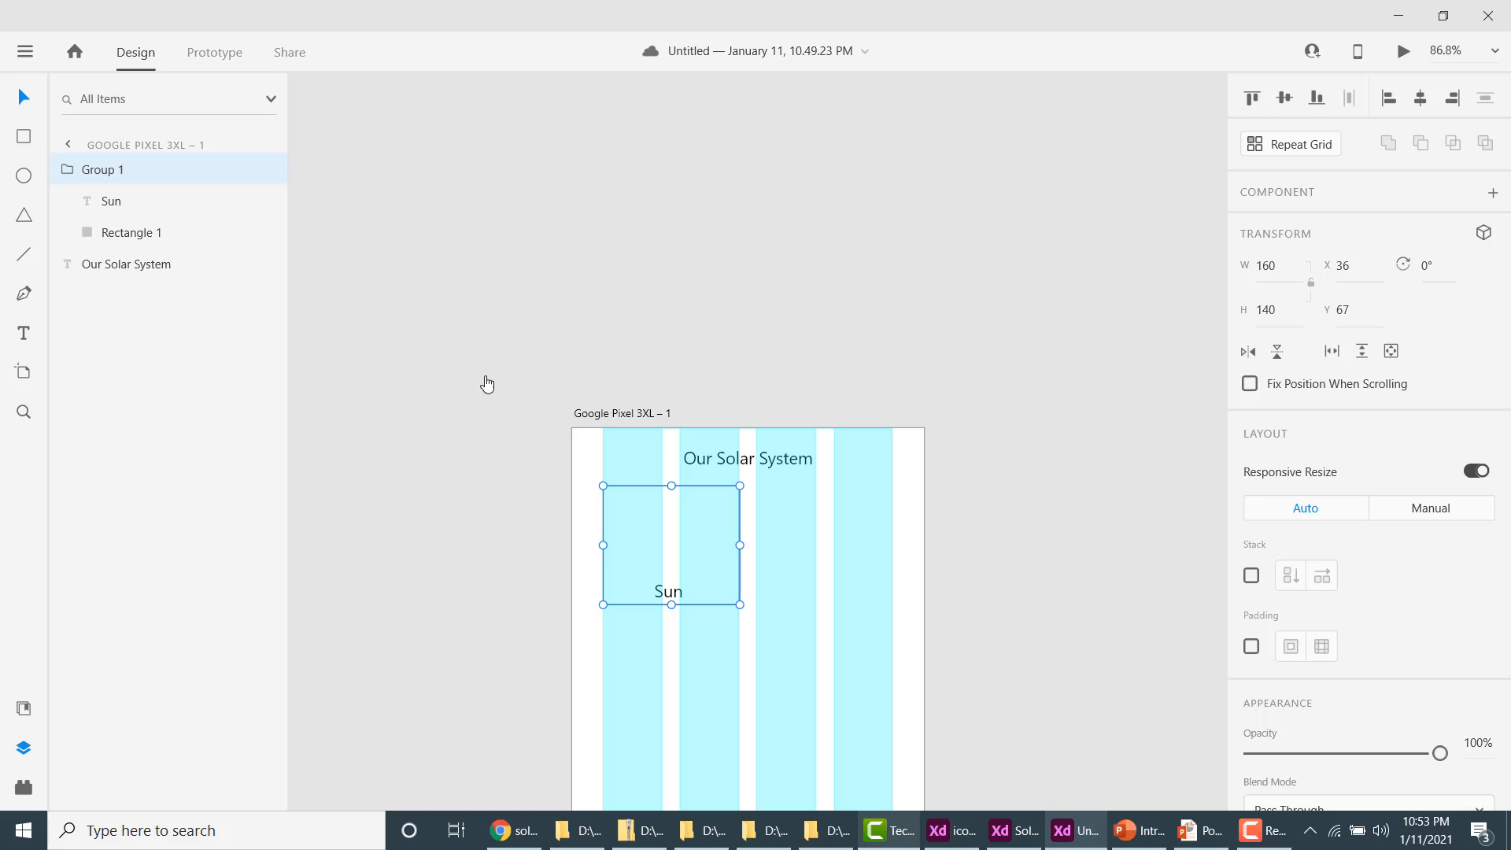
pyautogui.scroll(-3, 494, 624)
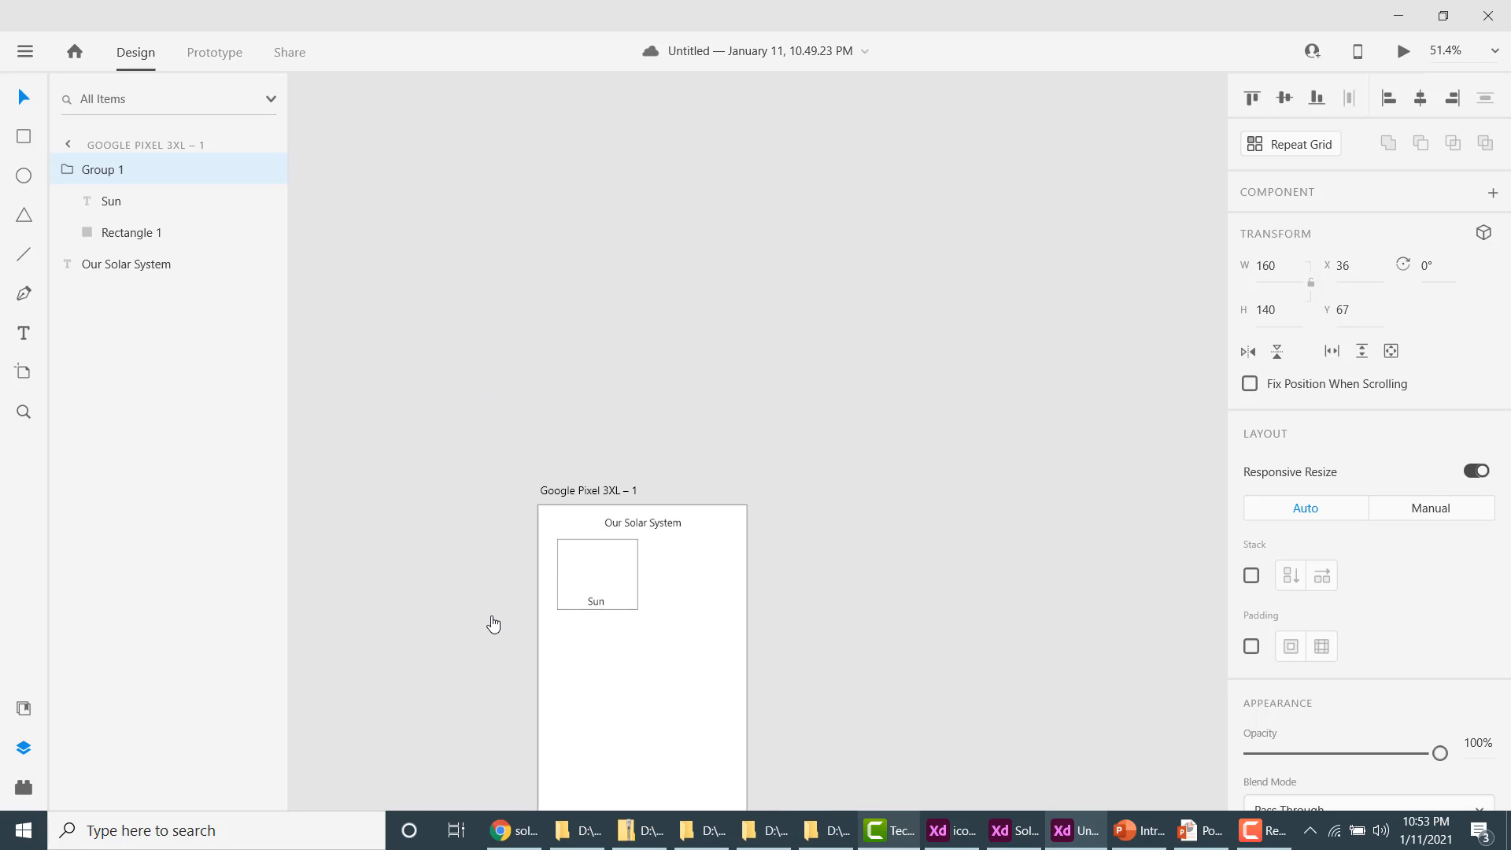
pyautogui.scroll(5, 482, 532)
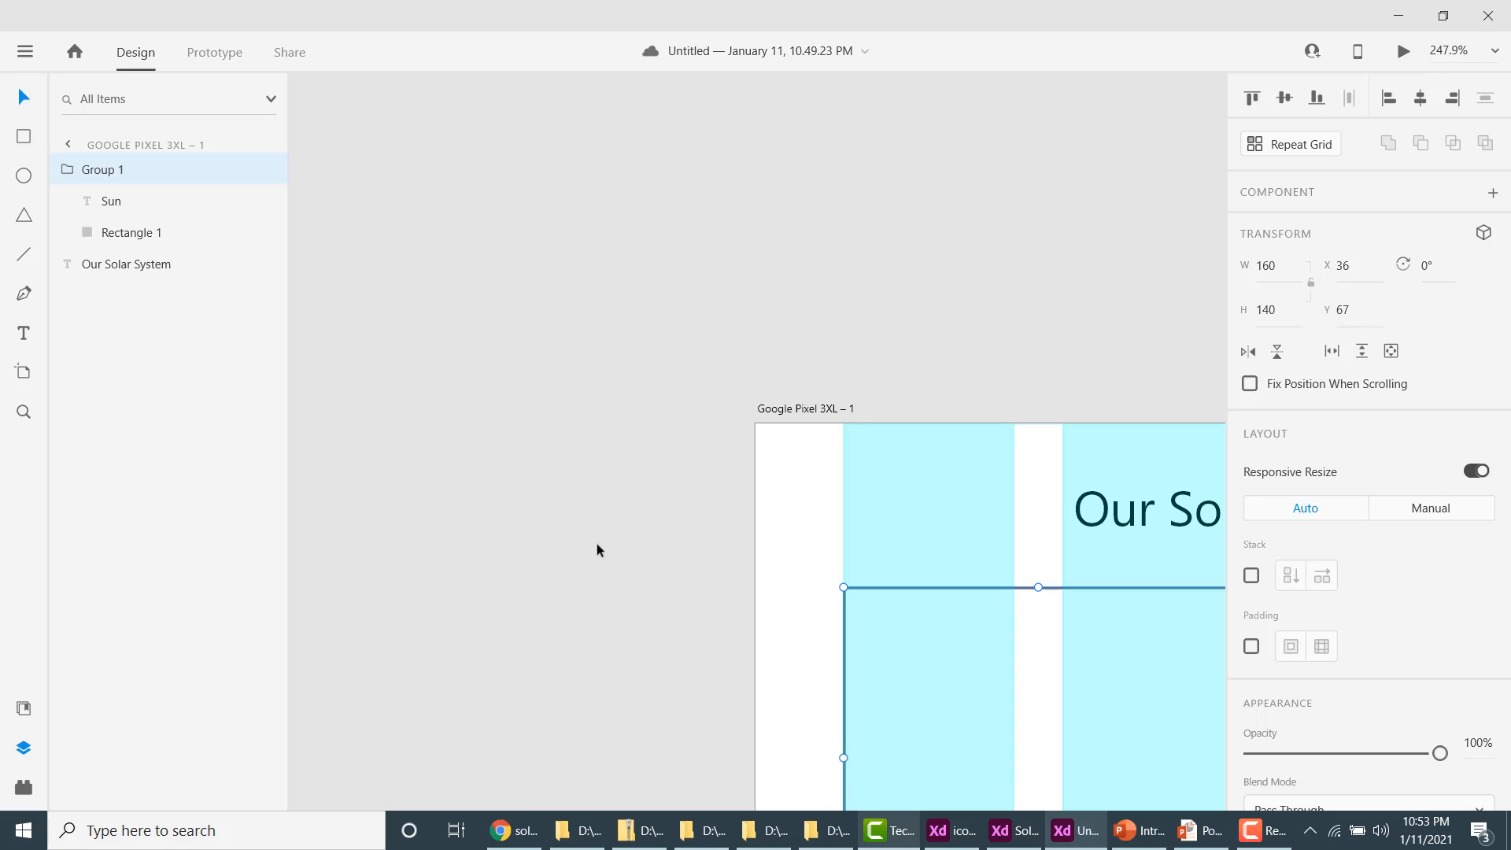
pyautogui.scroll(-3, 597, 548)
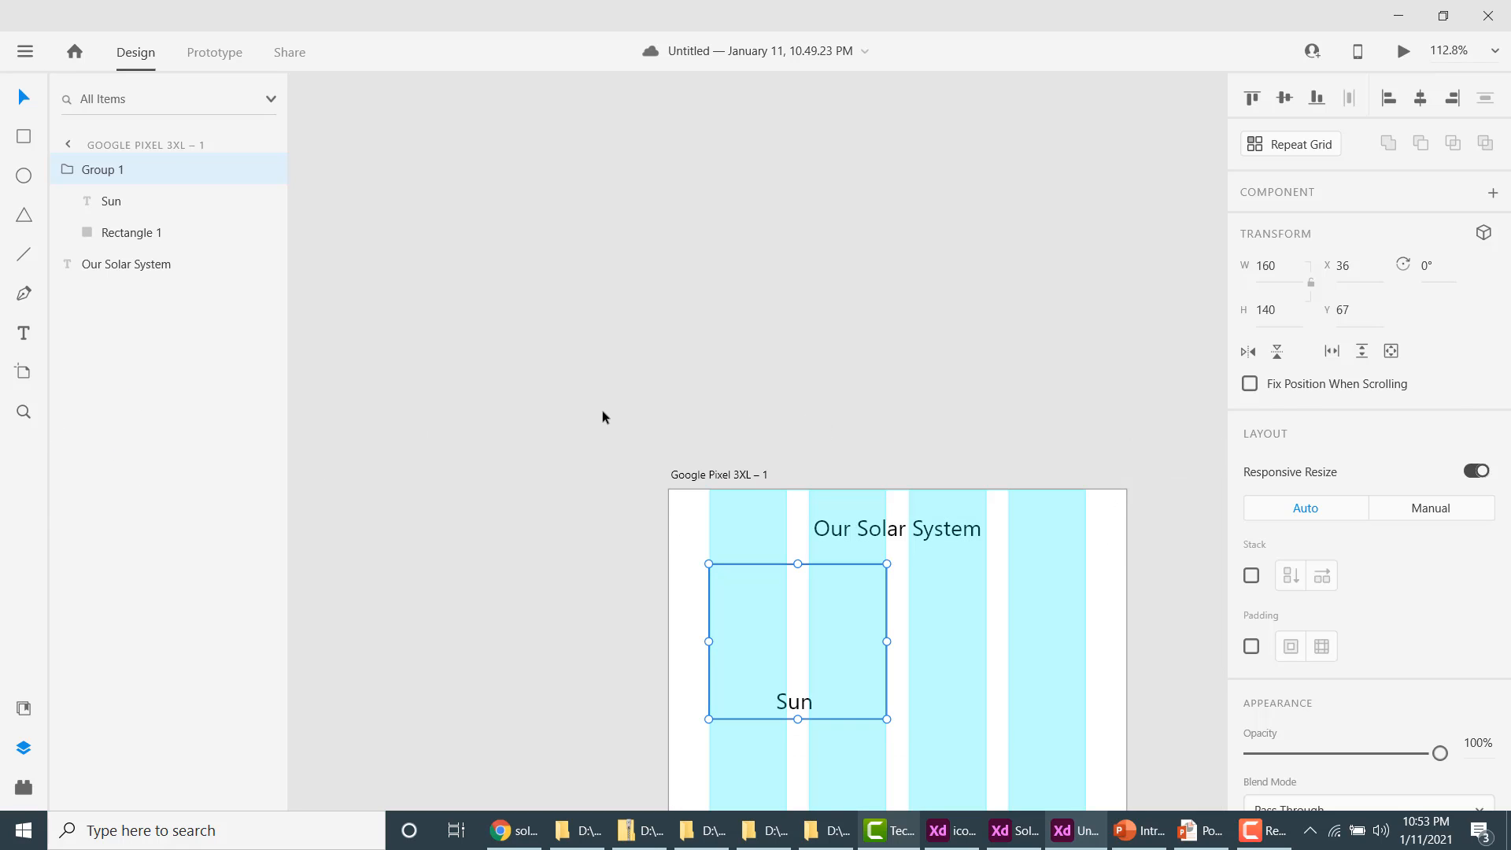
pyautogui.moveTo(603, 411); pyautogui.dragTo(1158, 770)
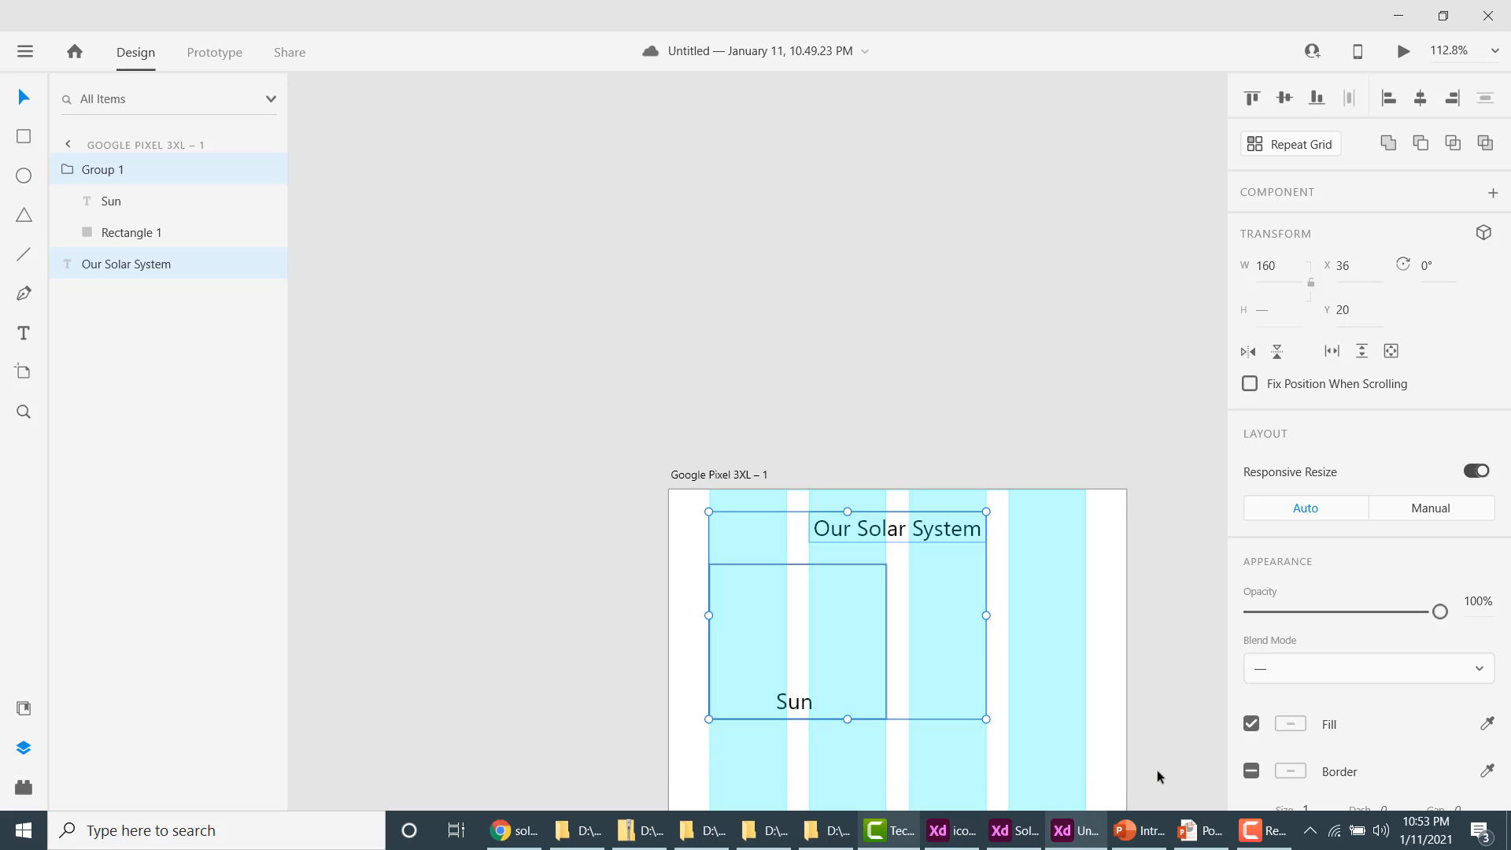
pyautogui.click(354, 546)
pyautogui.click(23, 412)
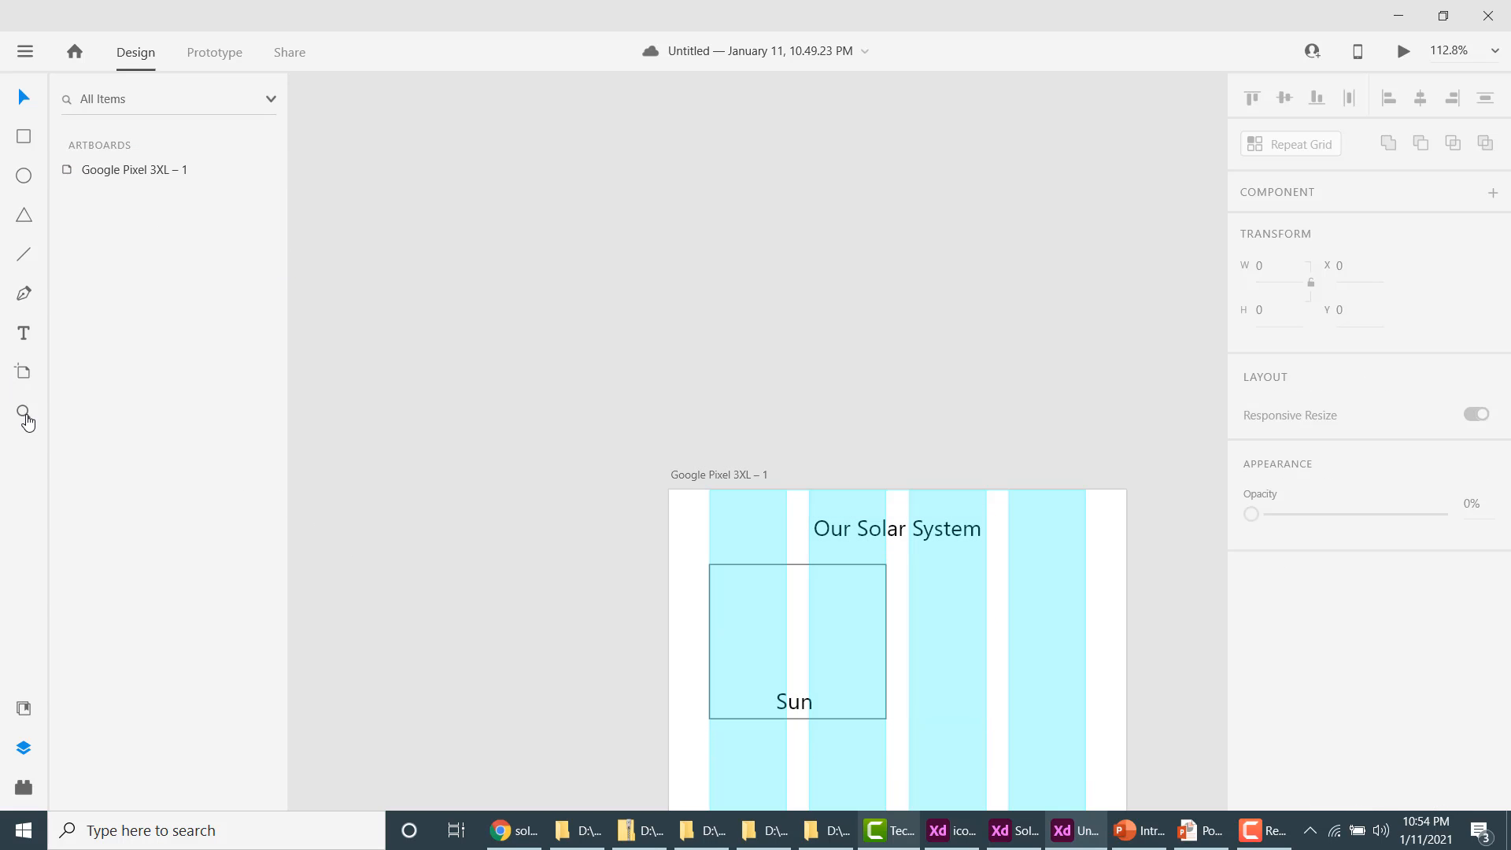
pyautogui.moveTo(599, 420); pyautogui.dragTo(1194, 730)
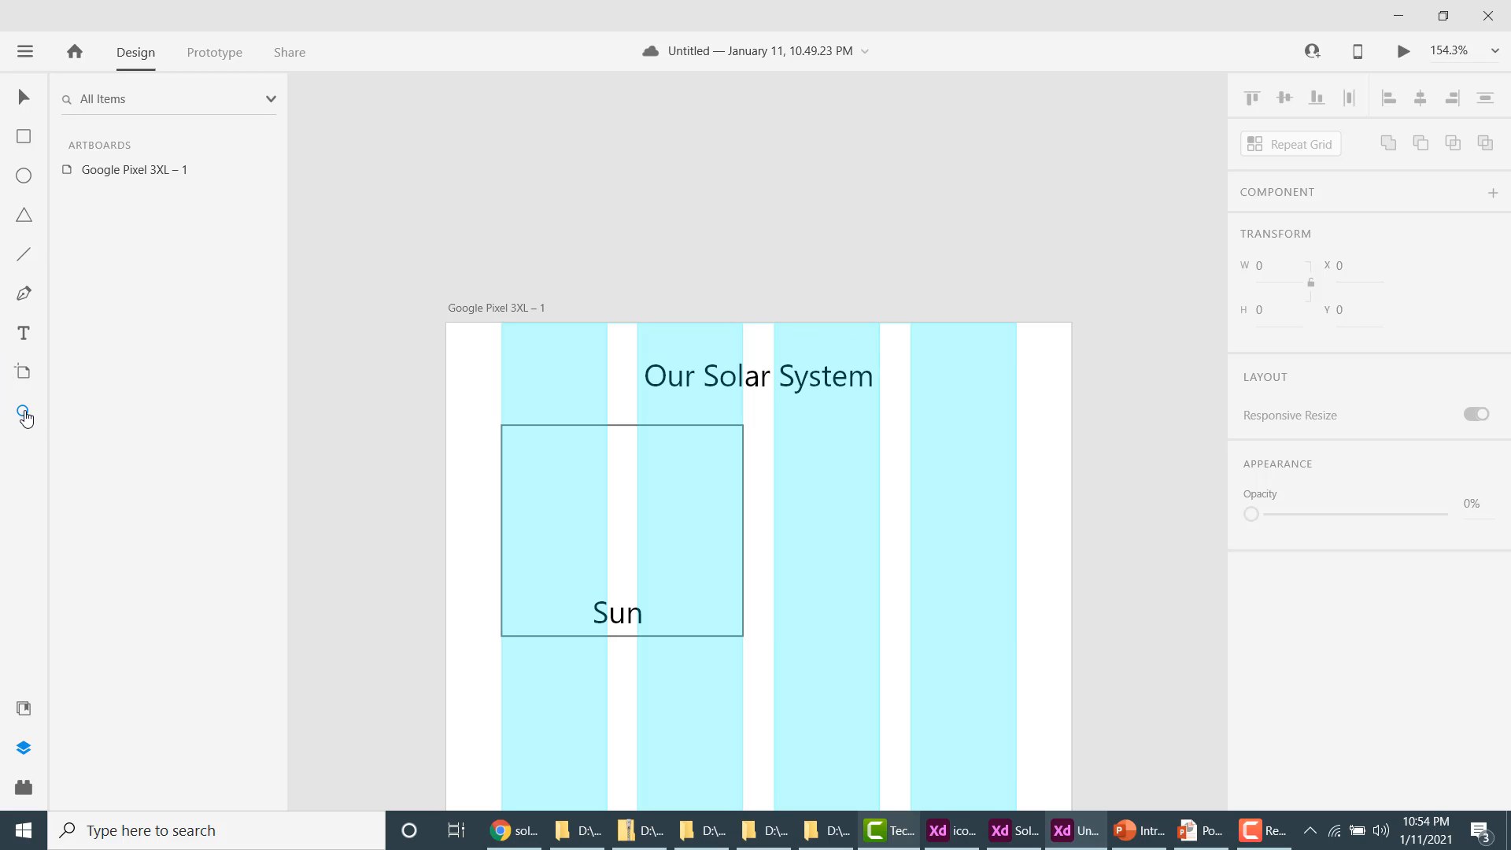
pyautogui.click(24, 98)
pyautogui.click(607, 491)
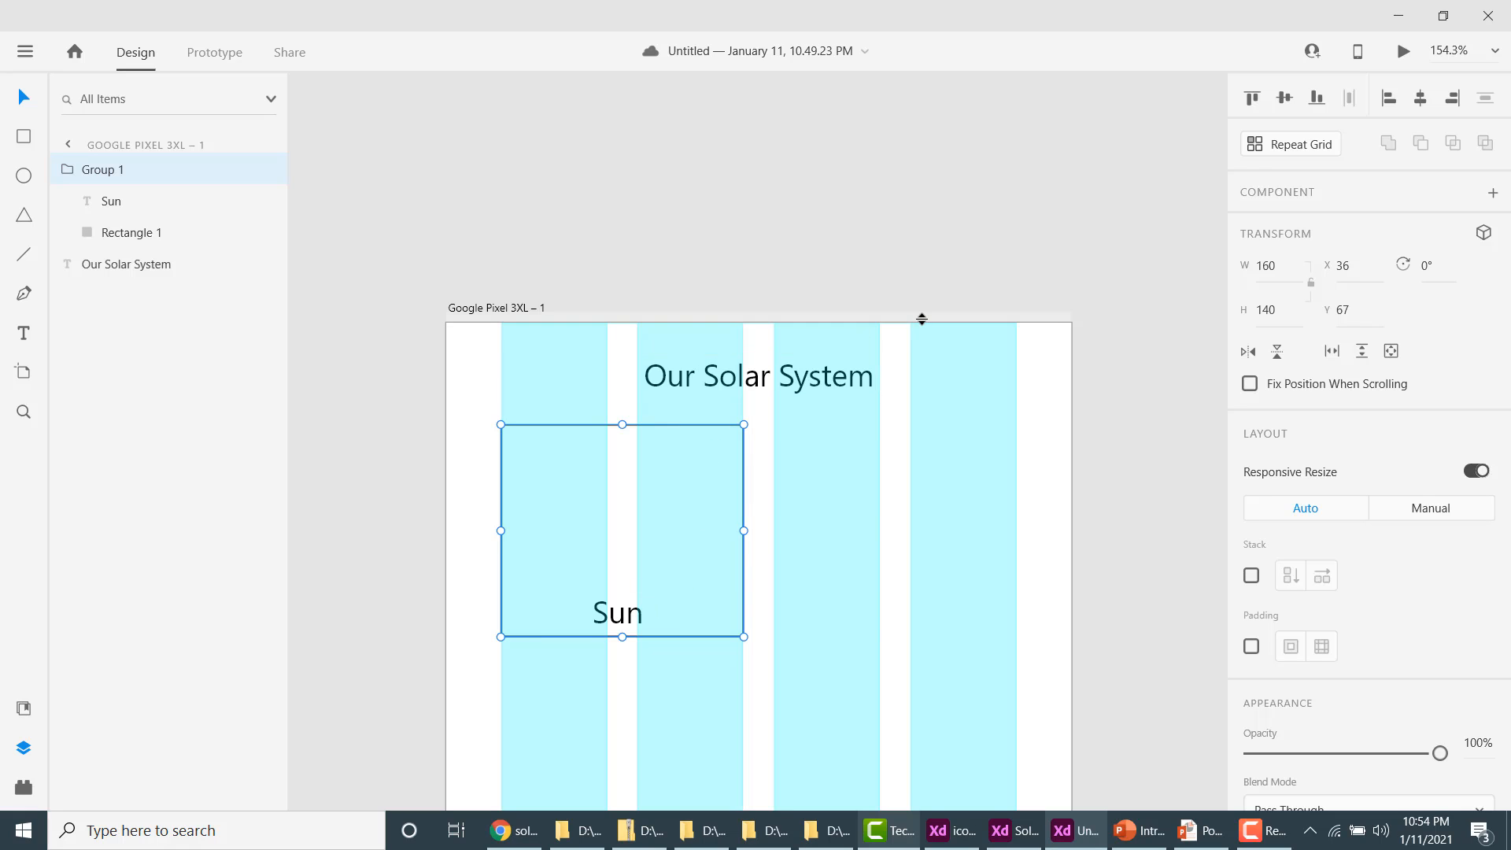
pyautogui.click(1268, 146)
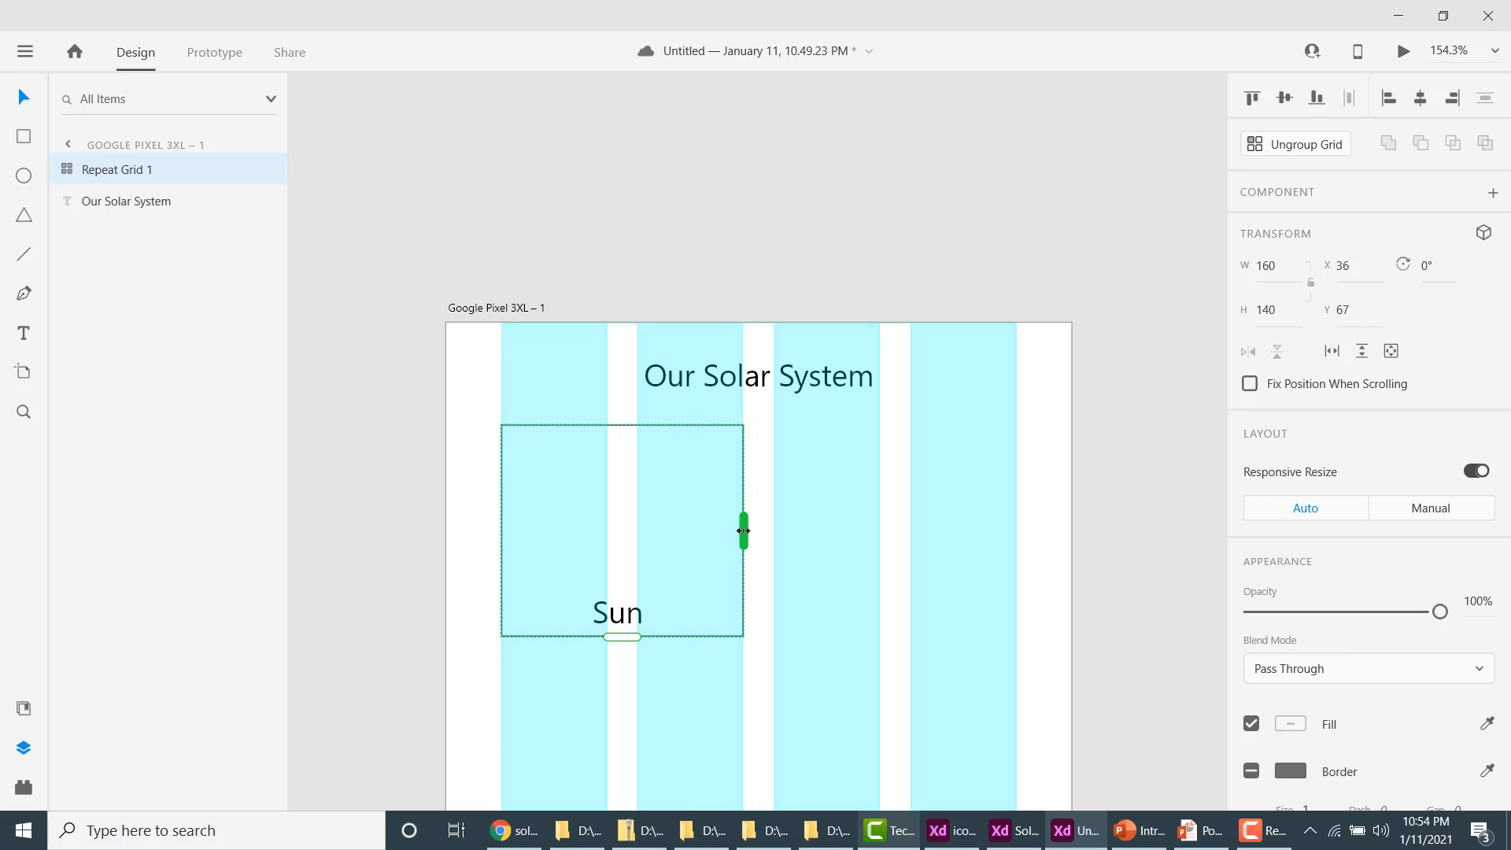
pyautogui.moveTo(743, 531); pyautogui.dragTo(1020, 510)
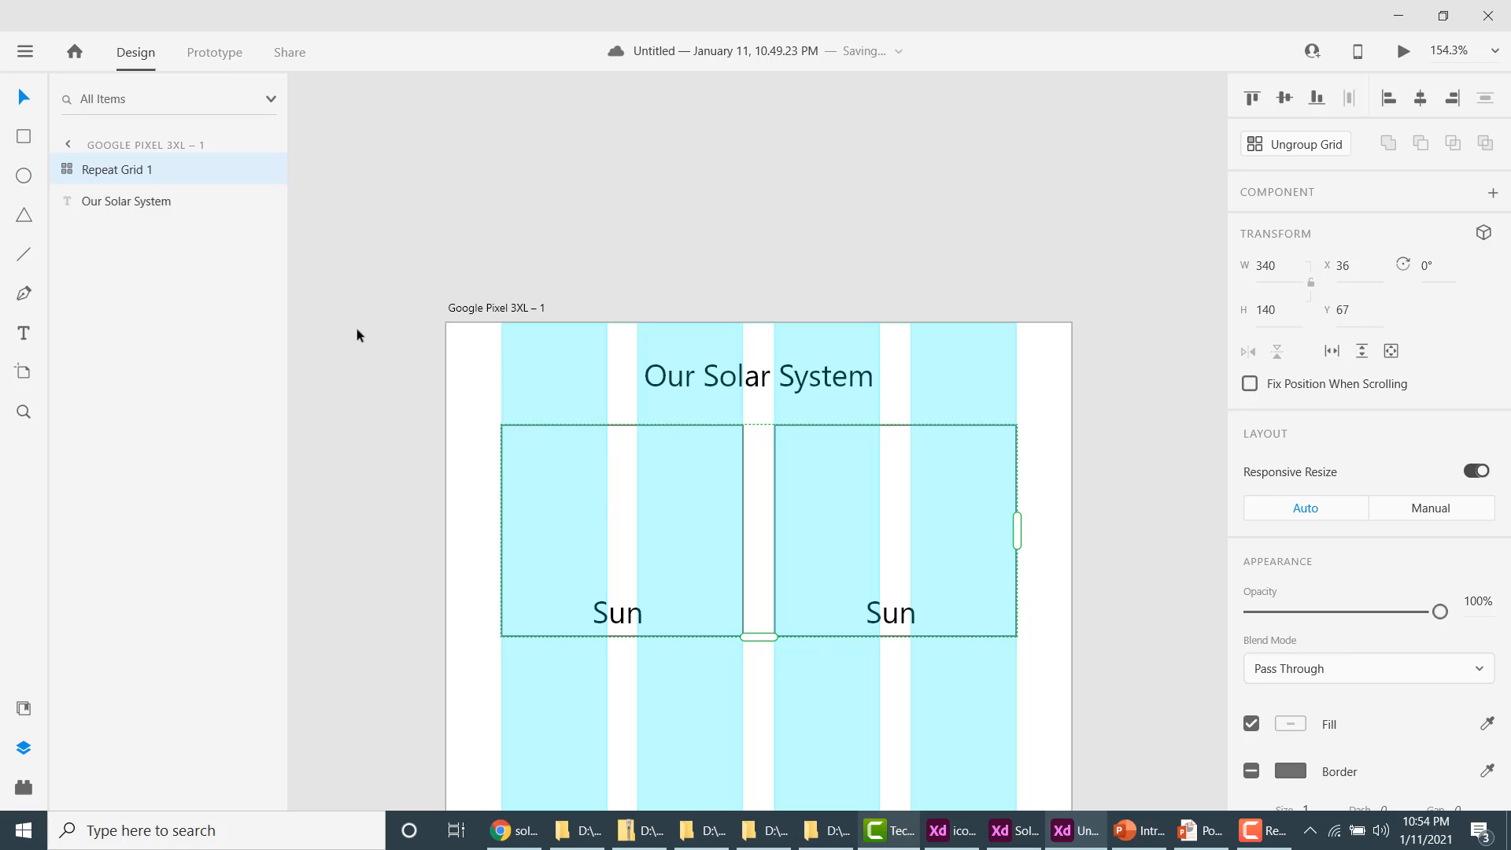
# Extend the repeat grid downwards to five rows of cards, about 795 high
pyautogui.scroll(-3, 356, 334)
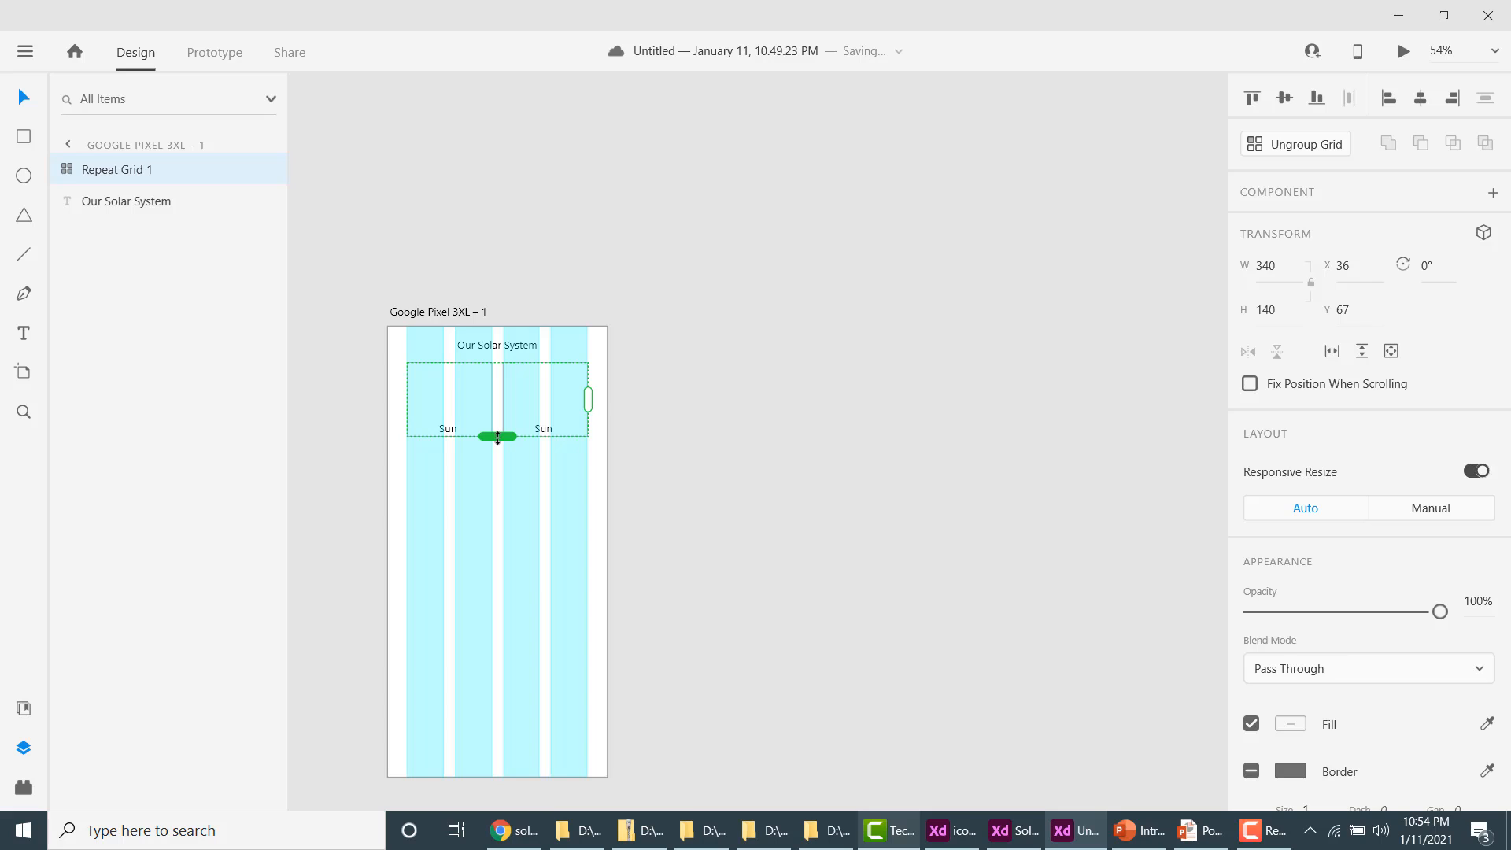
pyautogui.moveTo(497, 438); pyautogui.dragTo(499, 539)
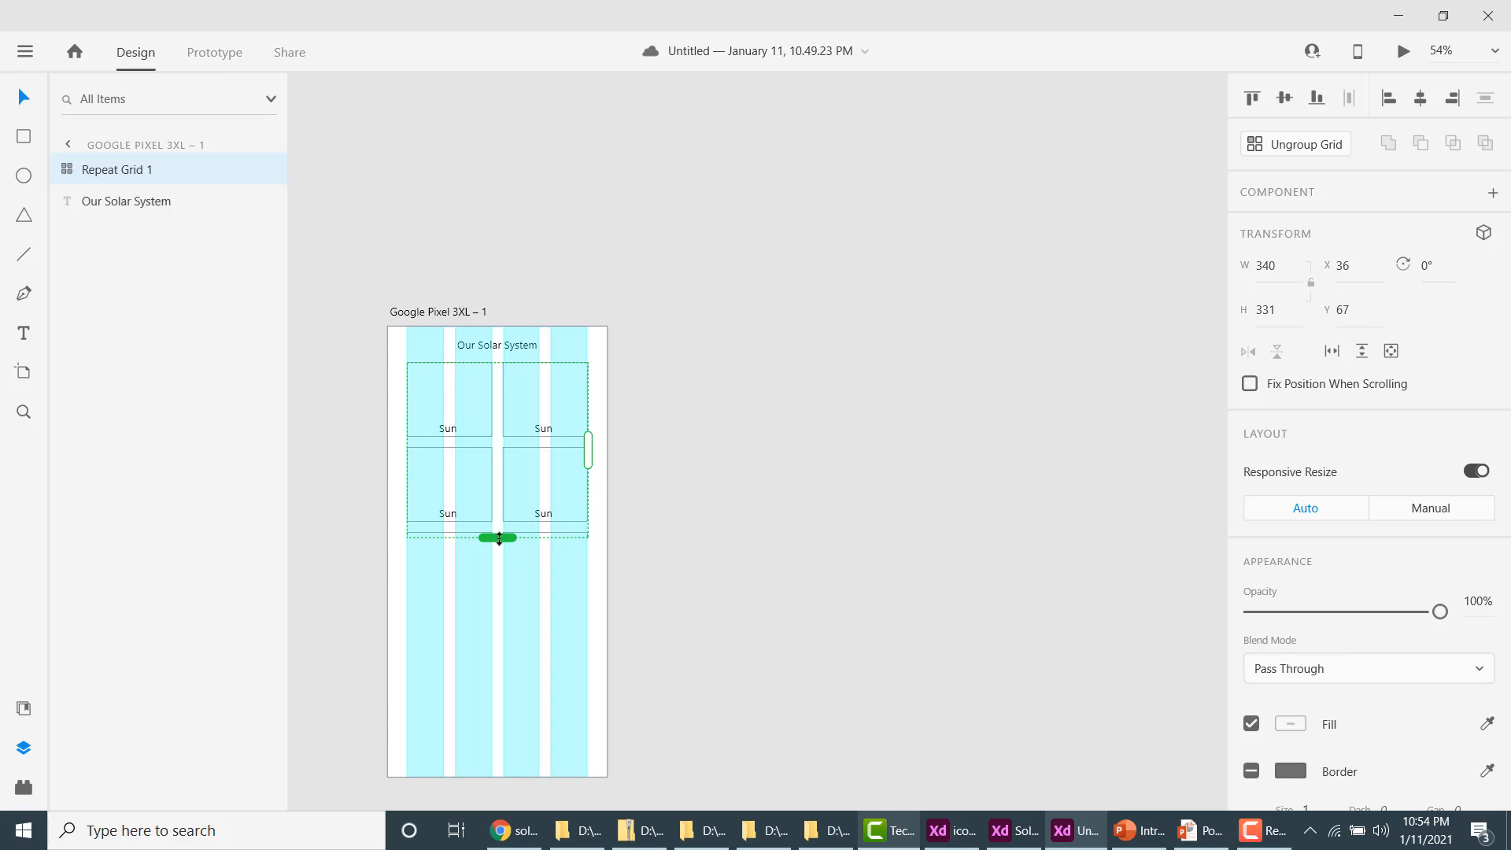
pyautogui.moveTo(499, 539); pyautogui.dragTo(477, 472)
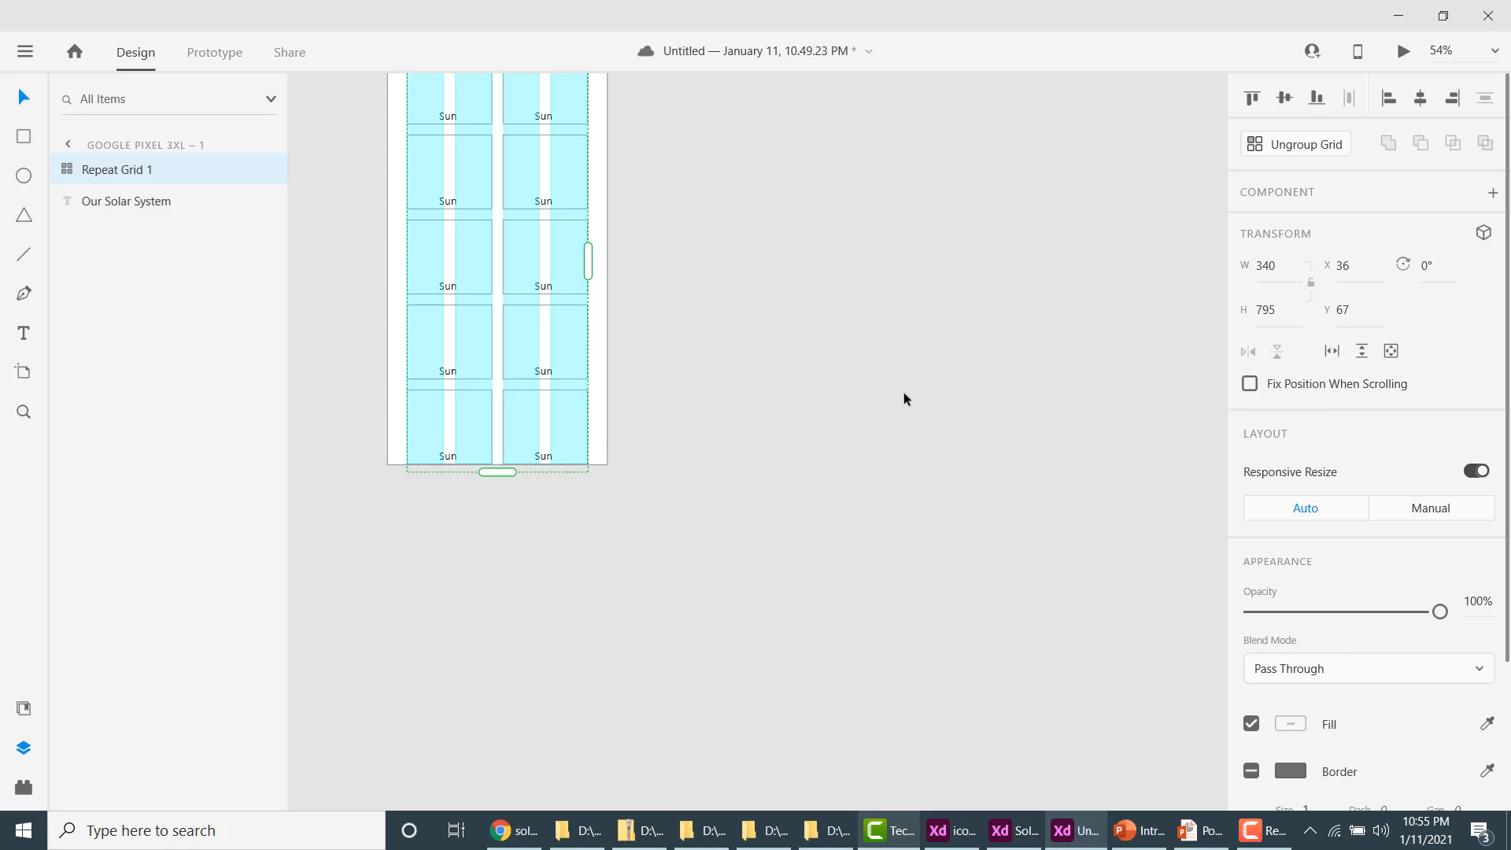
# Extend the artboard's lower edge to a height of about 884 and reposition the artboard at about X -98, Y -689
pyautogui.scroll(-3, 801, 168)
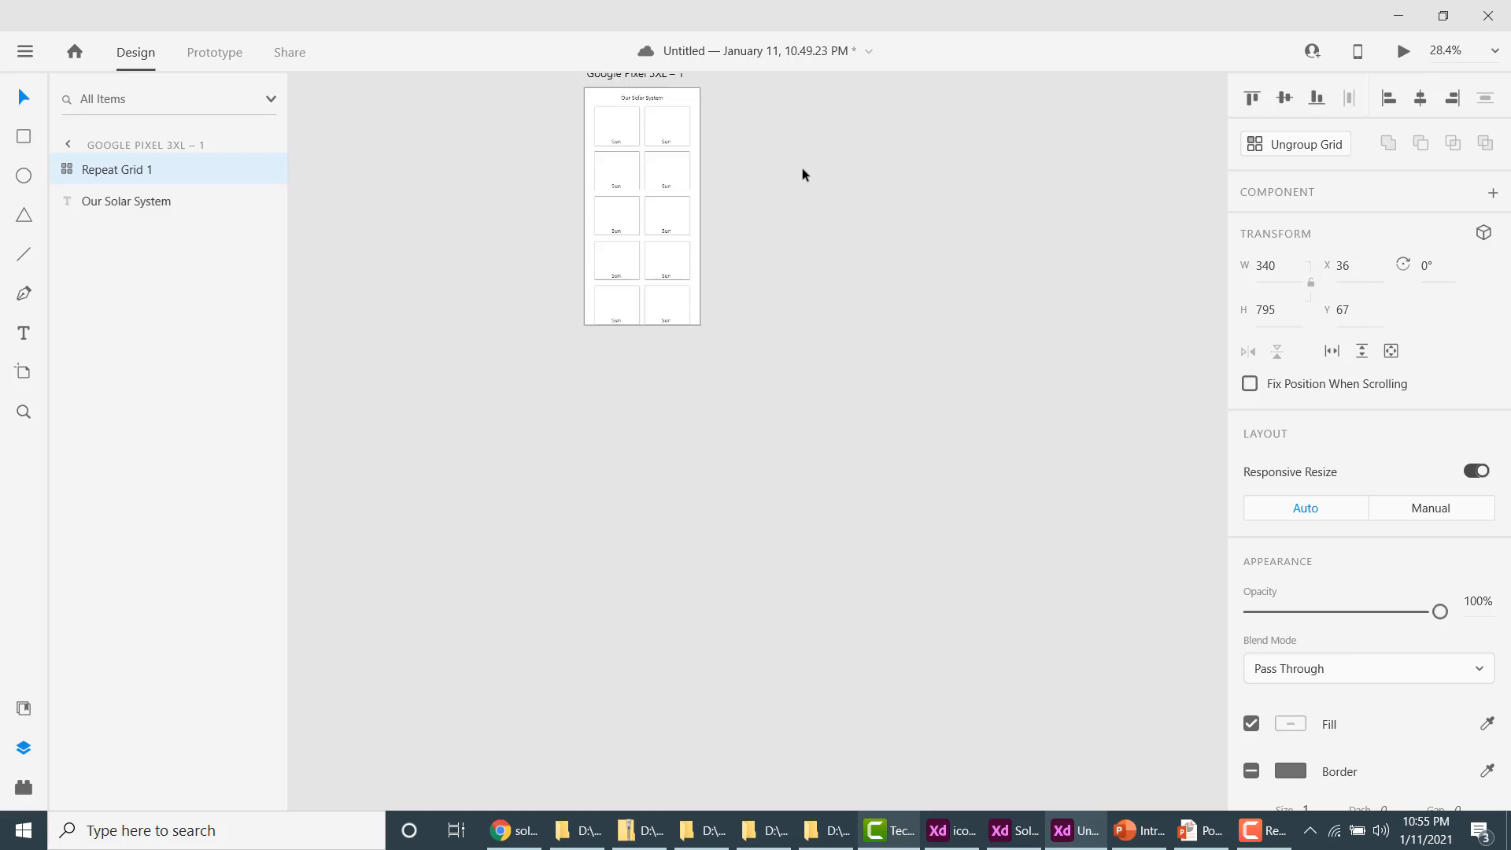
pyautogui.click(24, 412)
pyautogui.moveTo(577, 87); pyautogui.dragTo(805, 233)
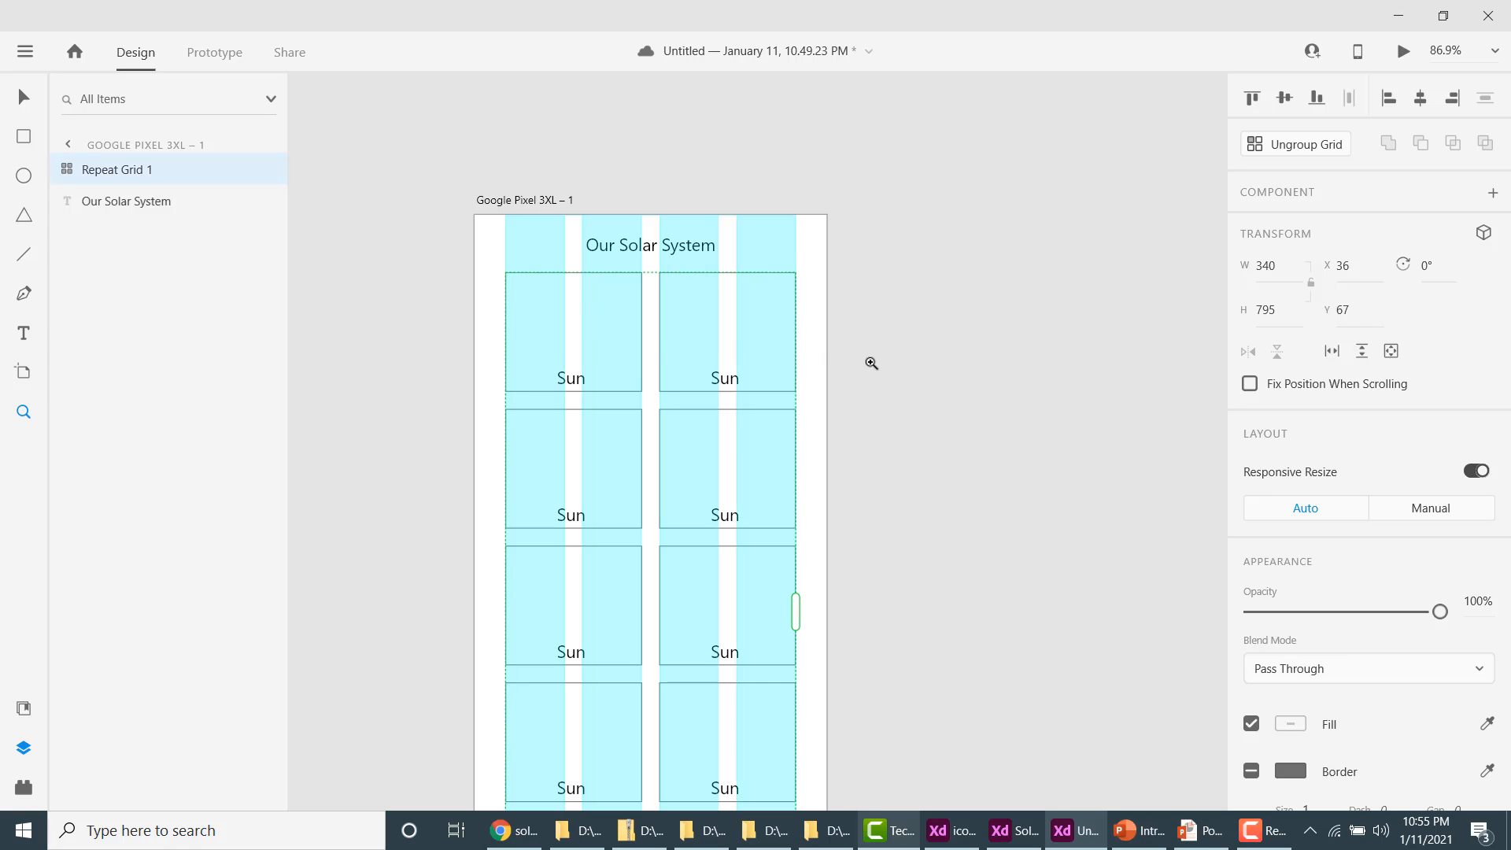
pyautogui.click(23, 100)
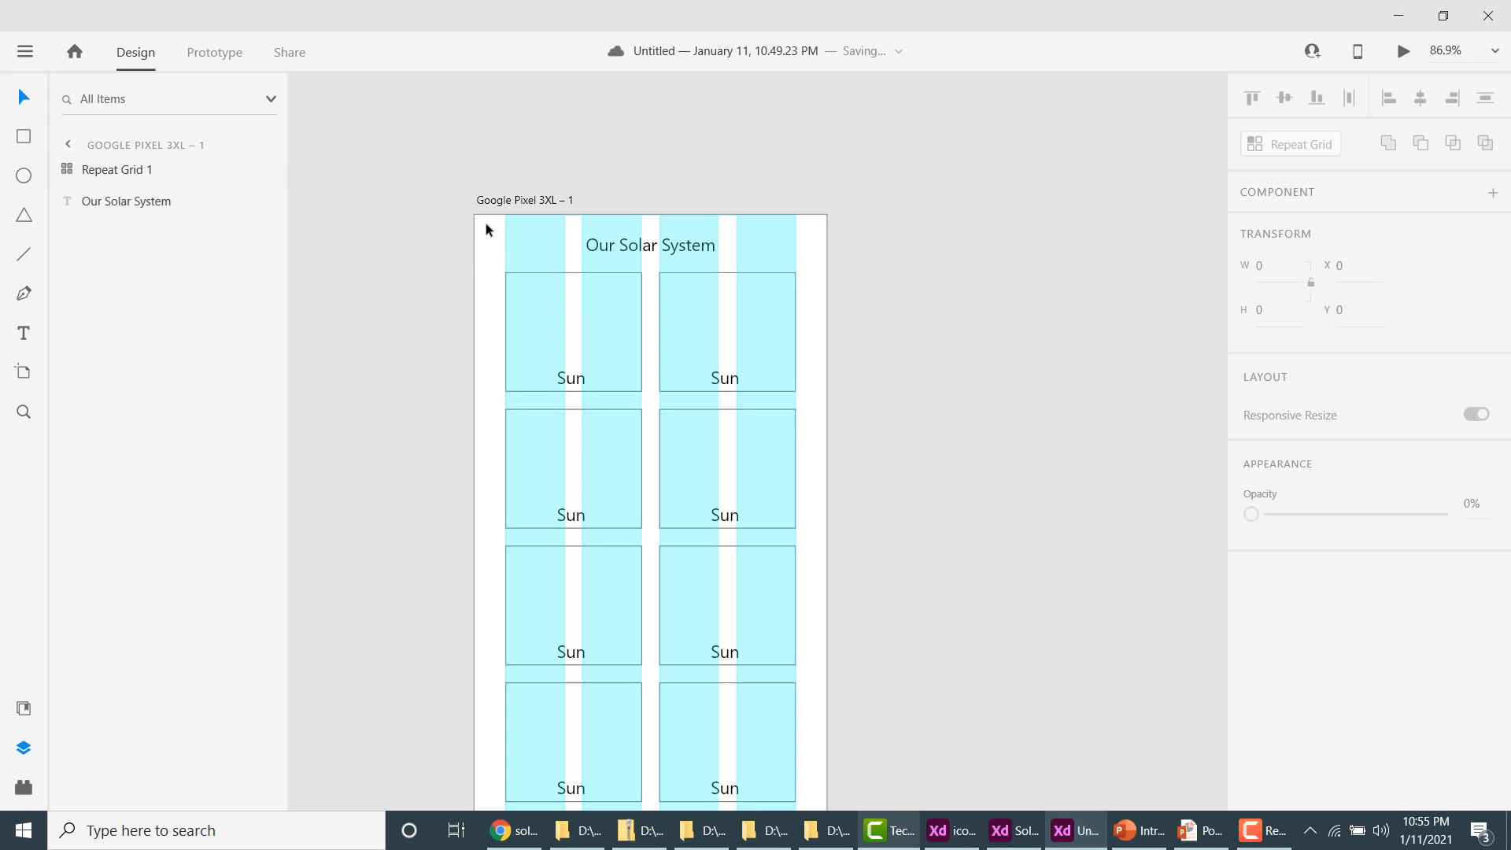
pyautogui.moveTo(492, 200); pyautogui.dragTo(437, 63)
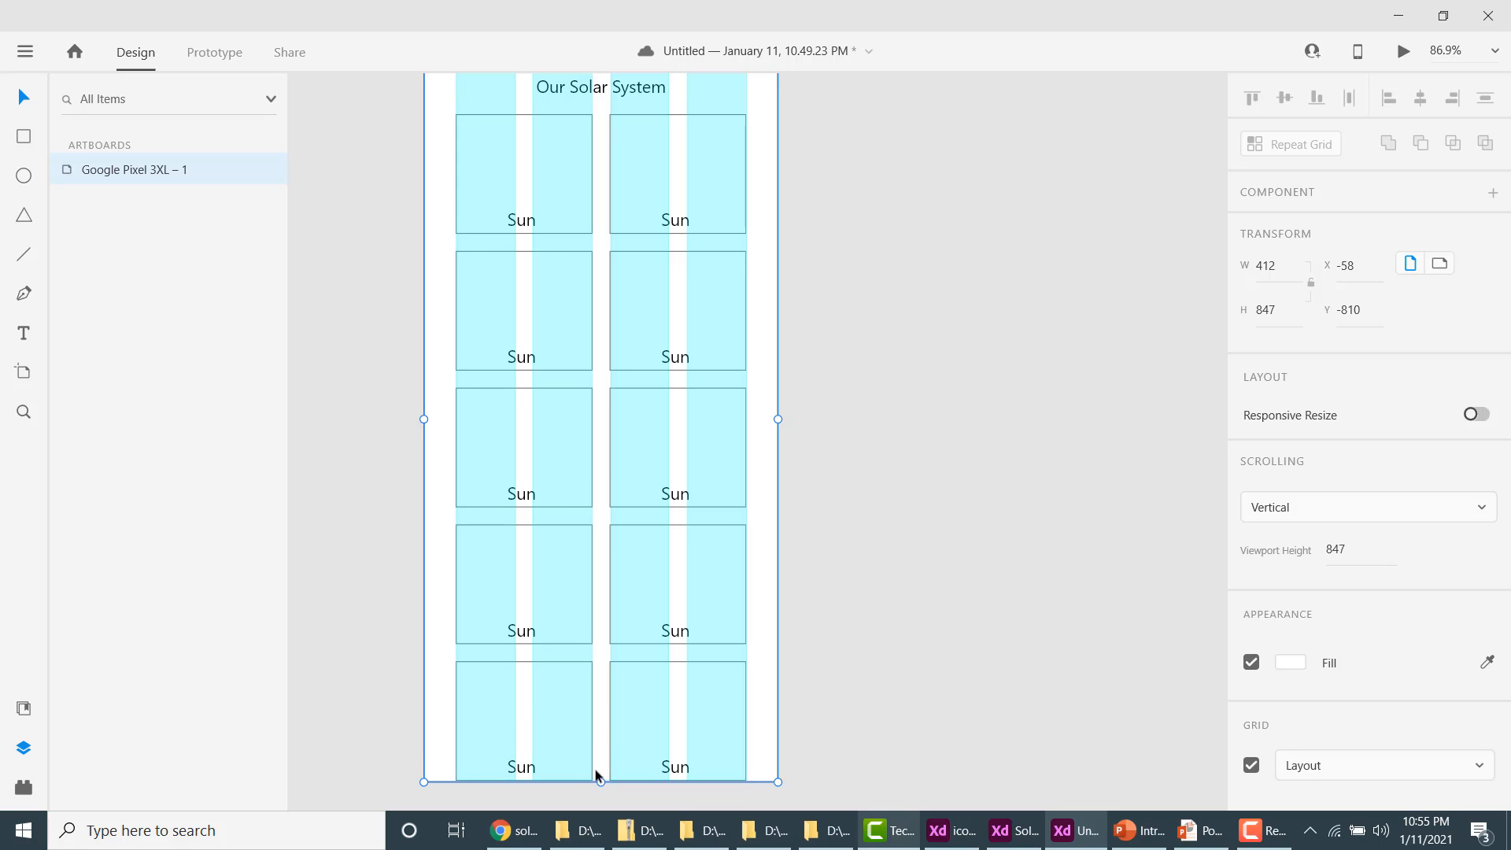
pyautogui.moveTo(602, 782)
pyautogui.mouseDown()
pyautogui.moveTo(601, 796)
pyautogui.moveTo(601, 770)
pyautogui.mouseUp()
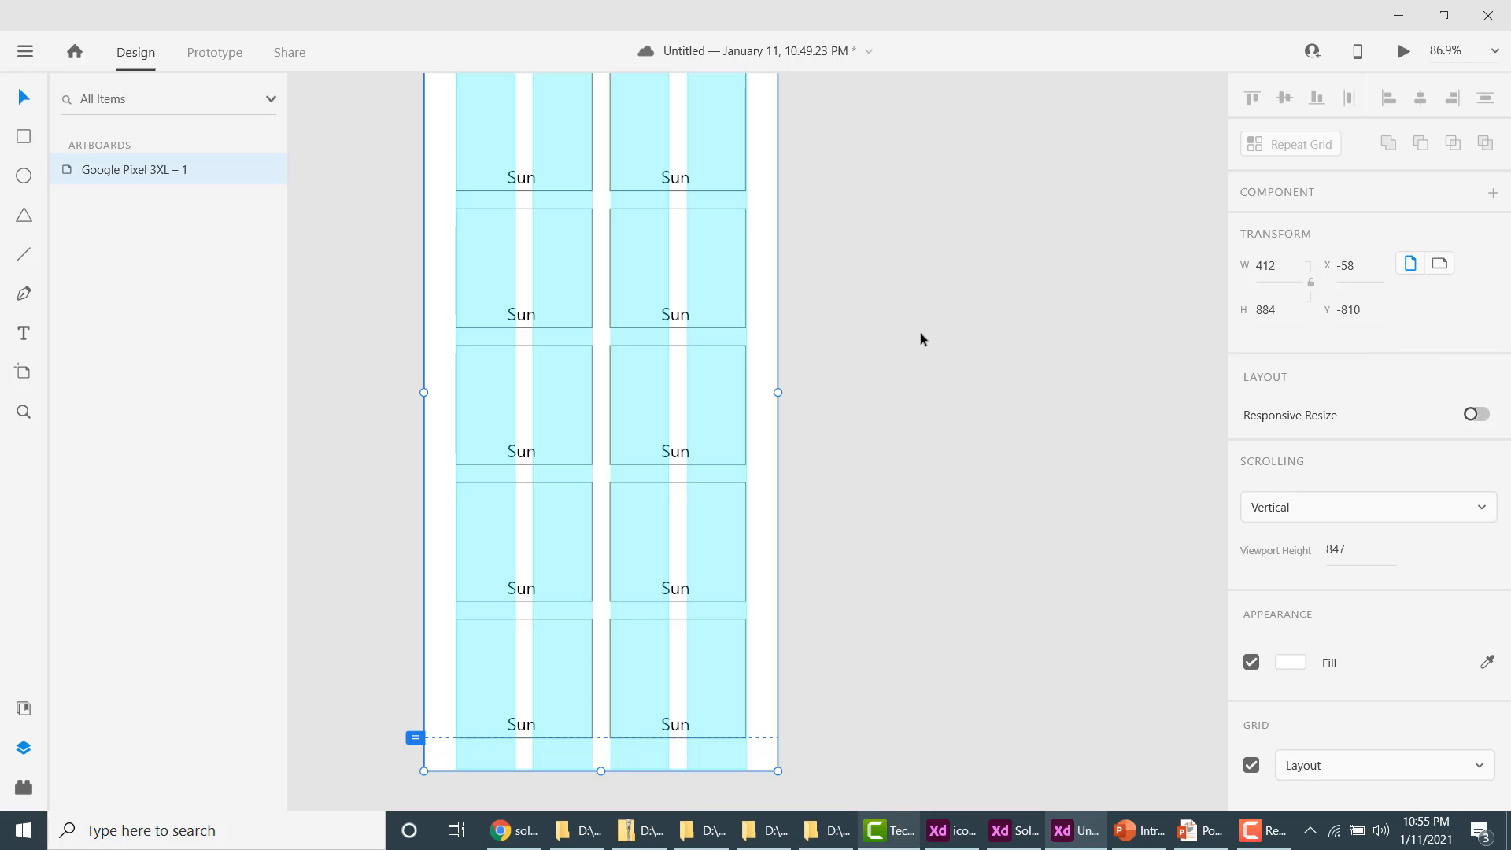
pyautogui.hotkey('ctrl', '0')
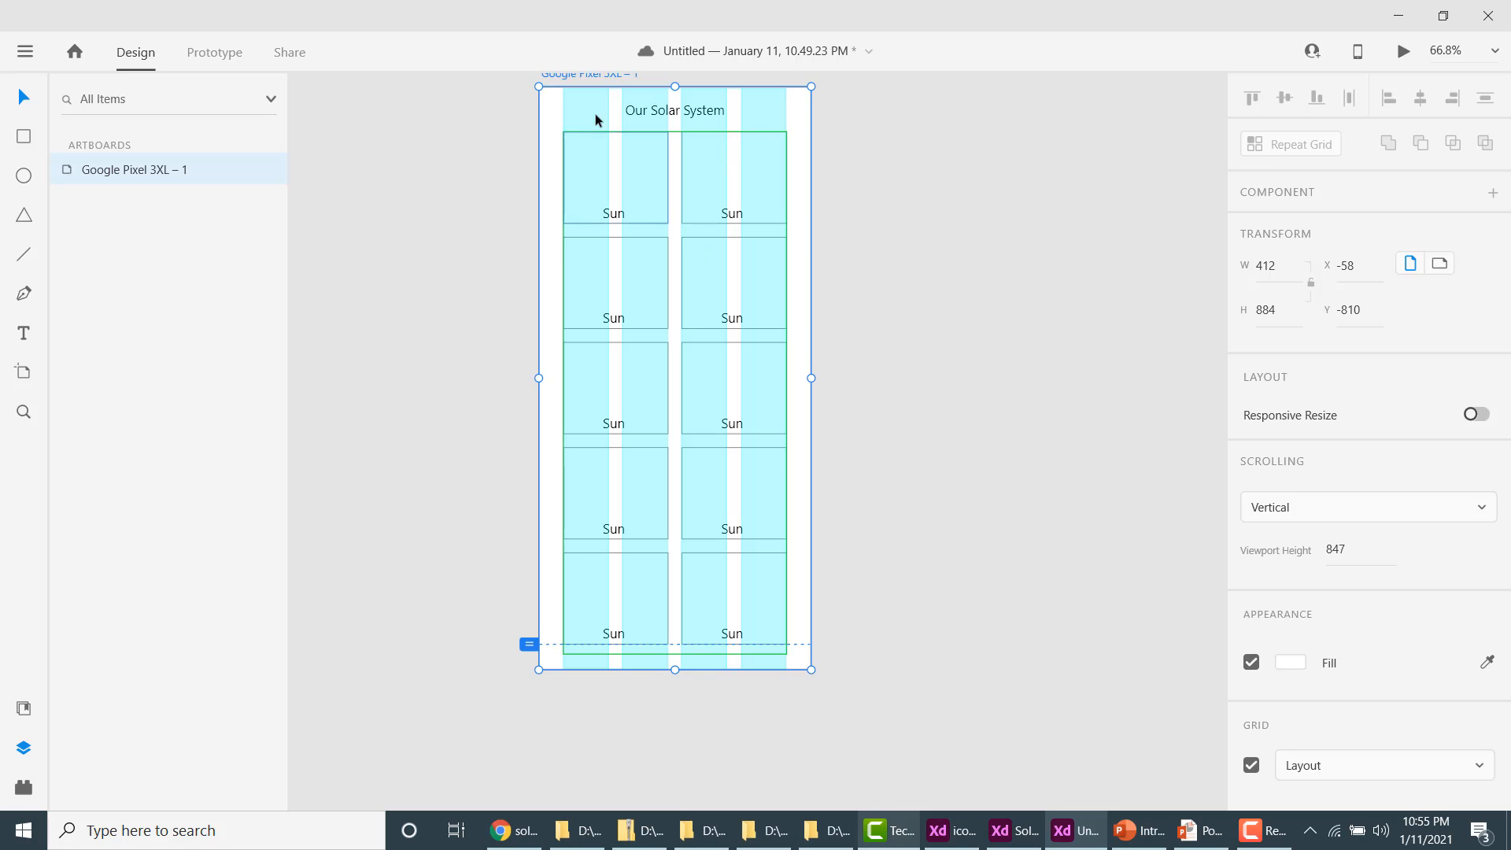
pyautogui.moveTo(576, 73); pyautogui.dragTo(550, 153)
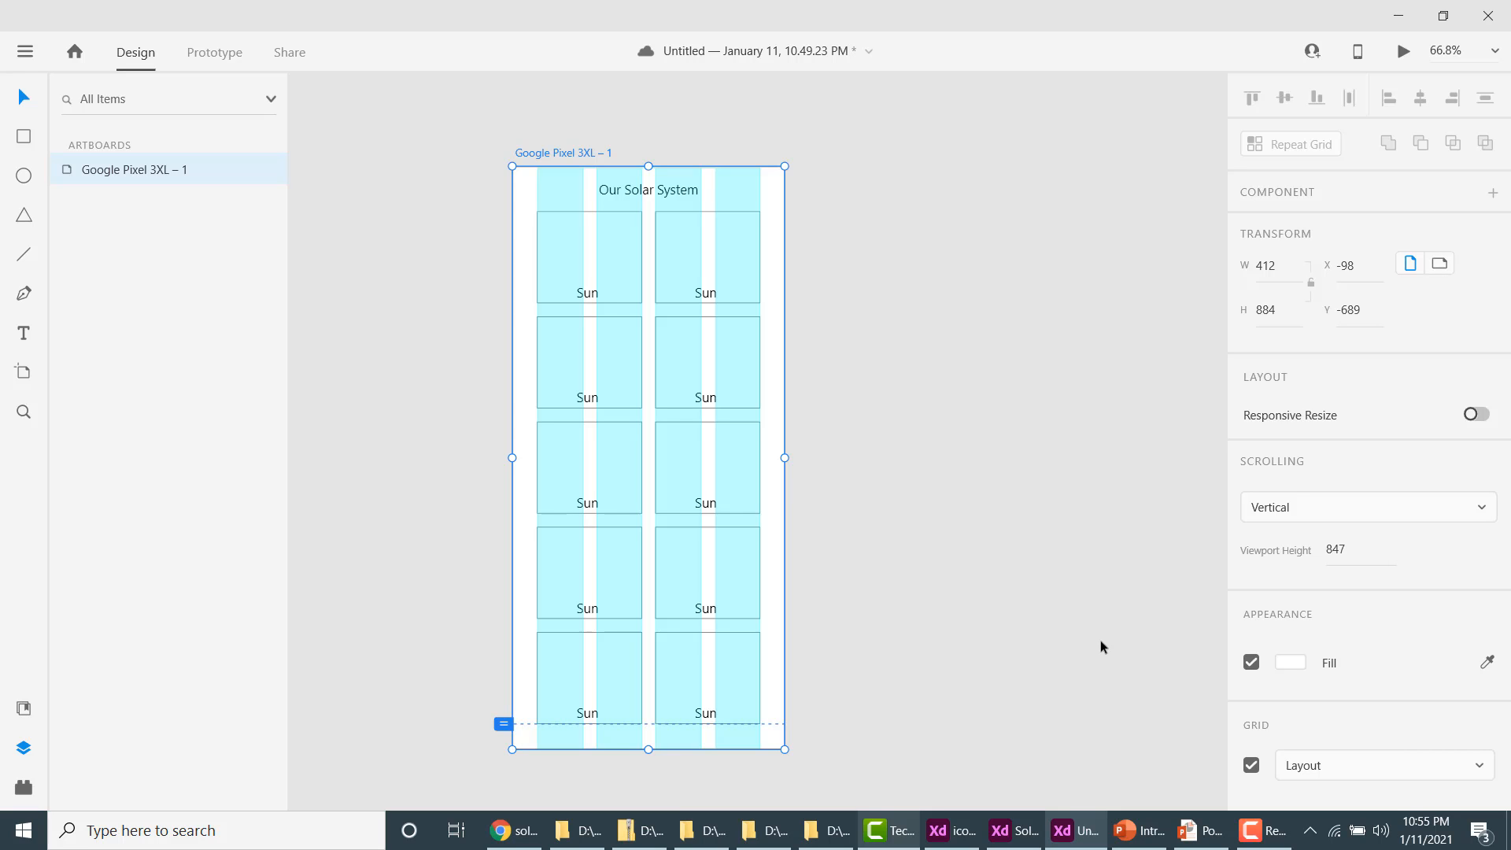
# Switch to the solar system folder in File Explorer and select the ten images 1.jpg to 10.jpg, without names.txt
pyautogui.moveTo(834, 830)
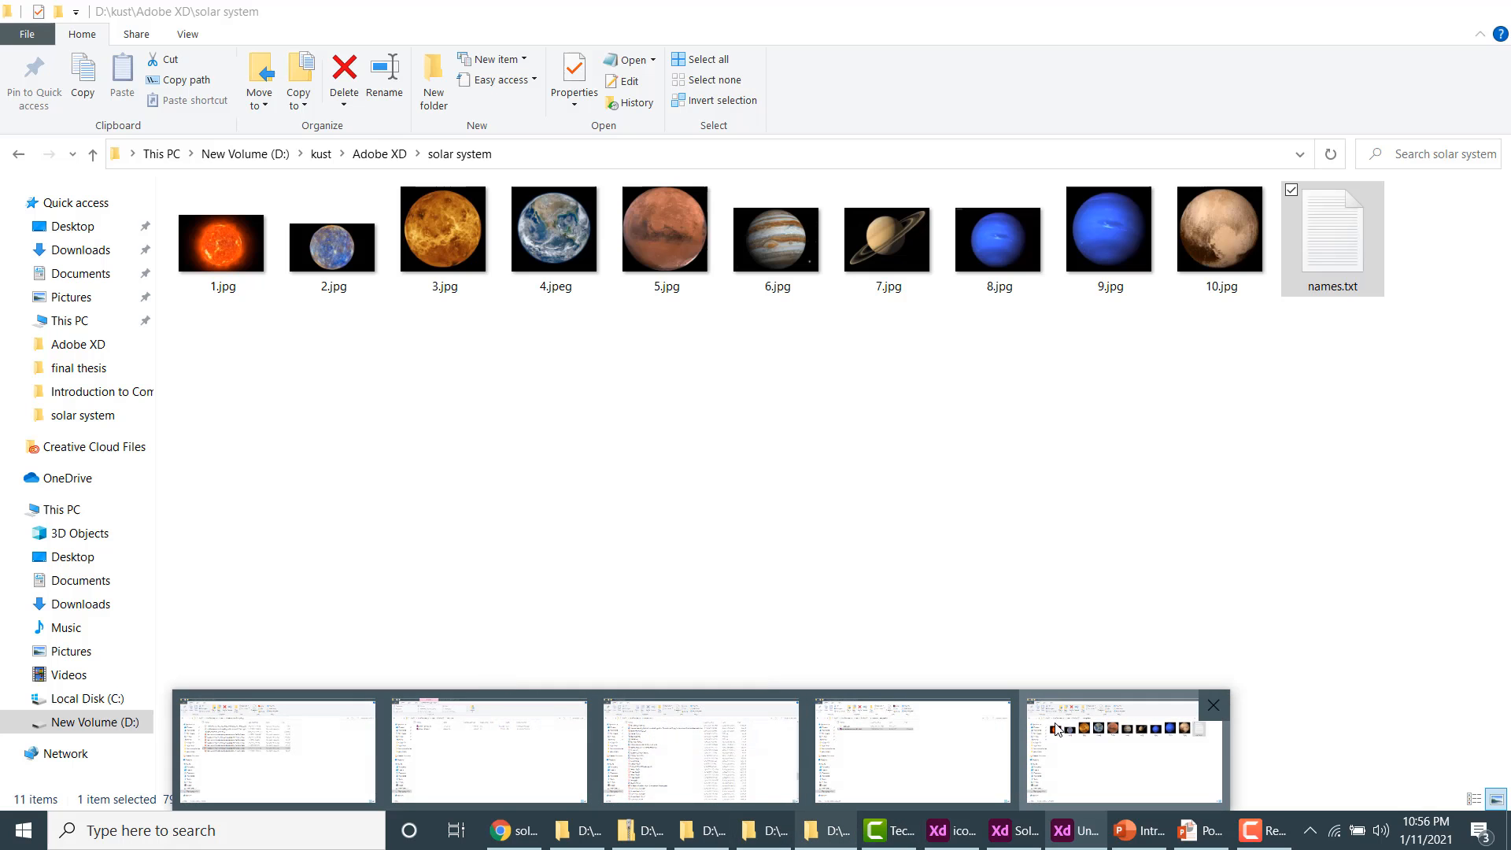
pyautogui.click(1124, 752)
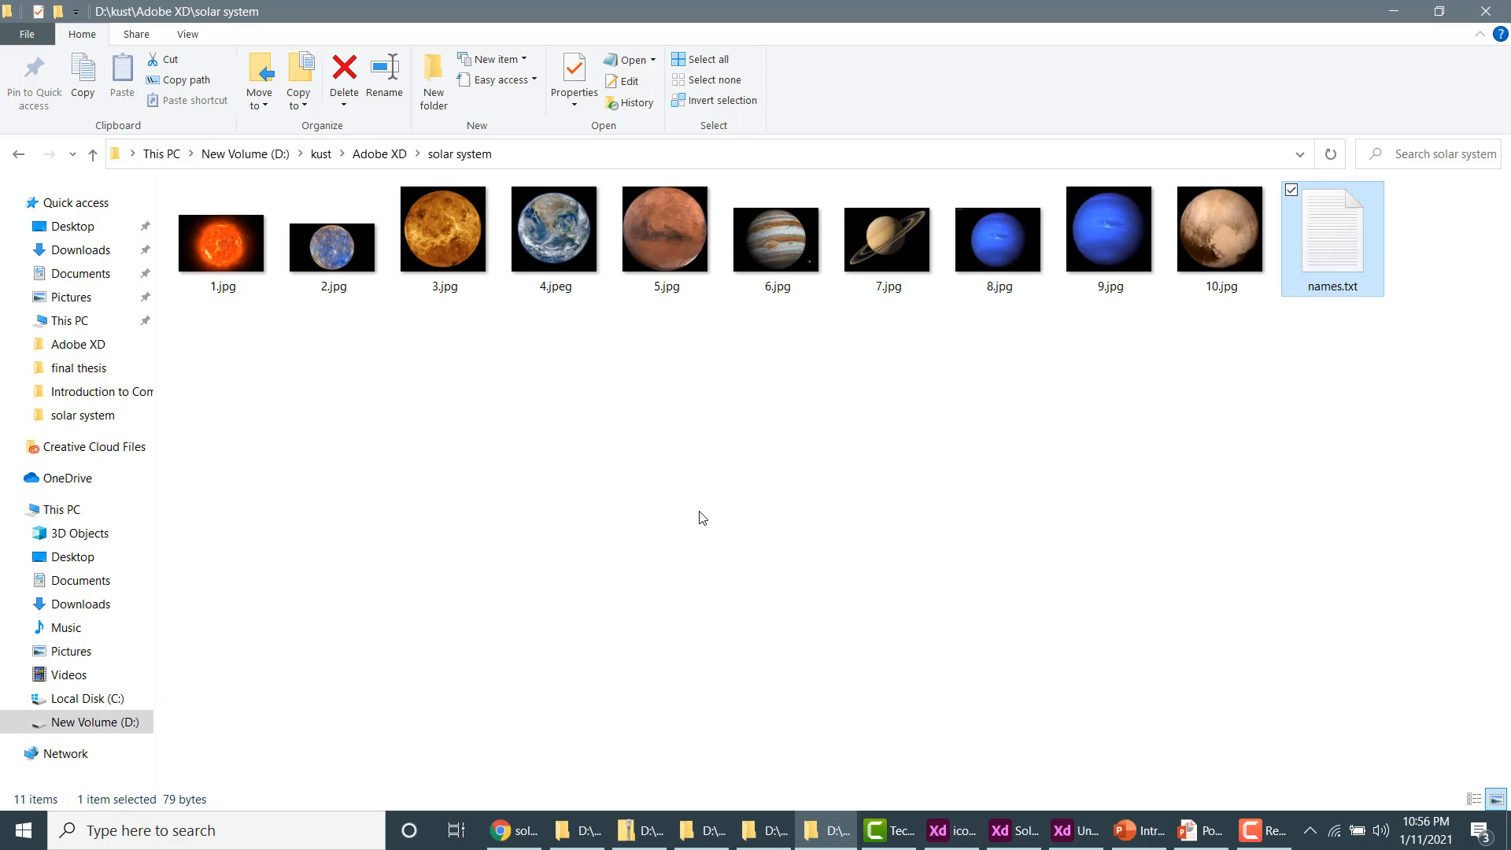
pyautogui.click(701, 517)
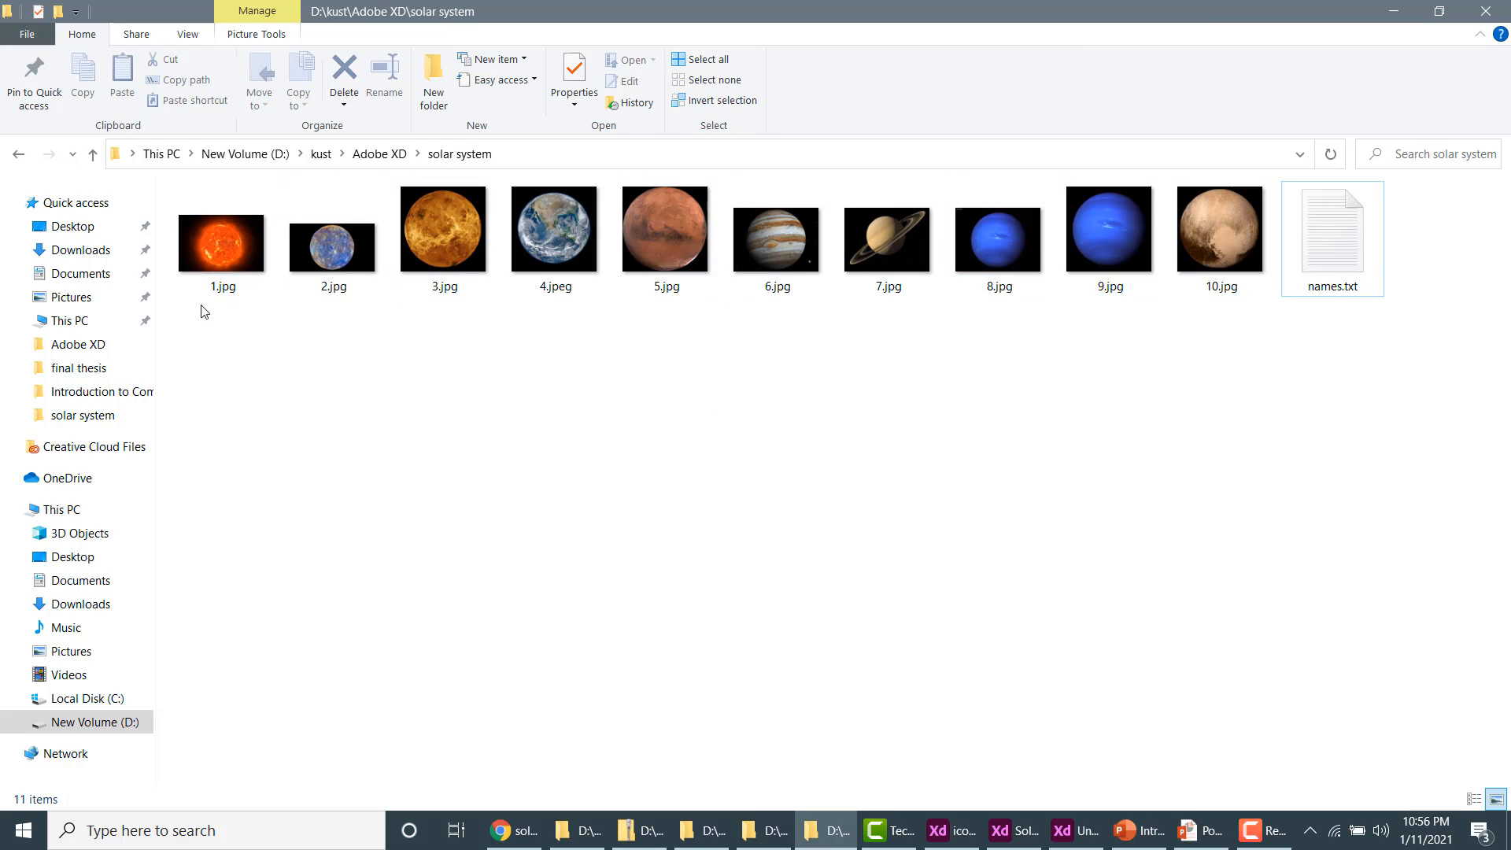
pyautogui.moveTo(189, 317); pyautogui.dragTo(1229, 222)
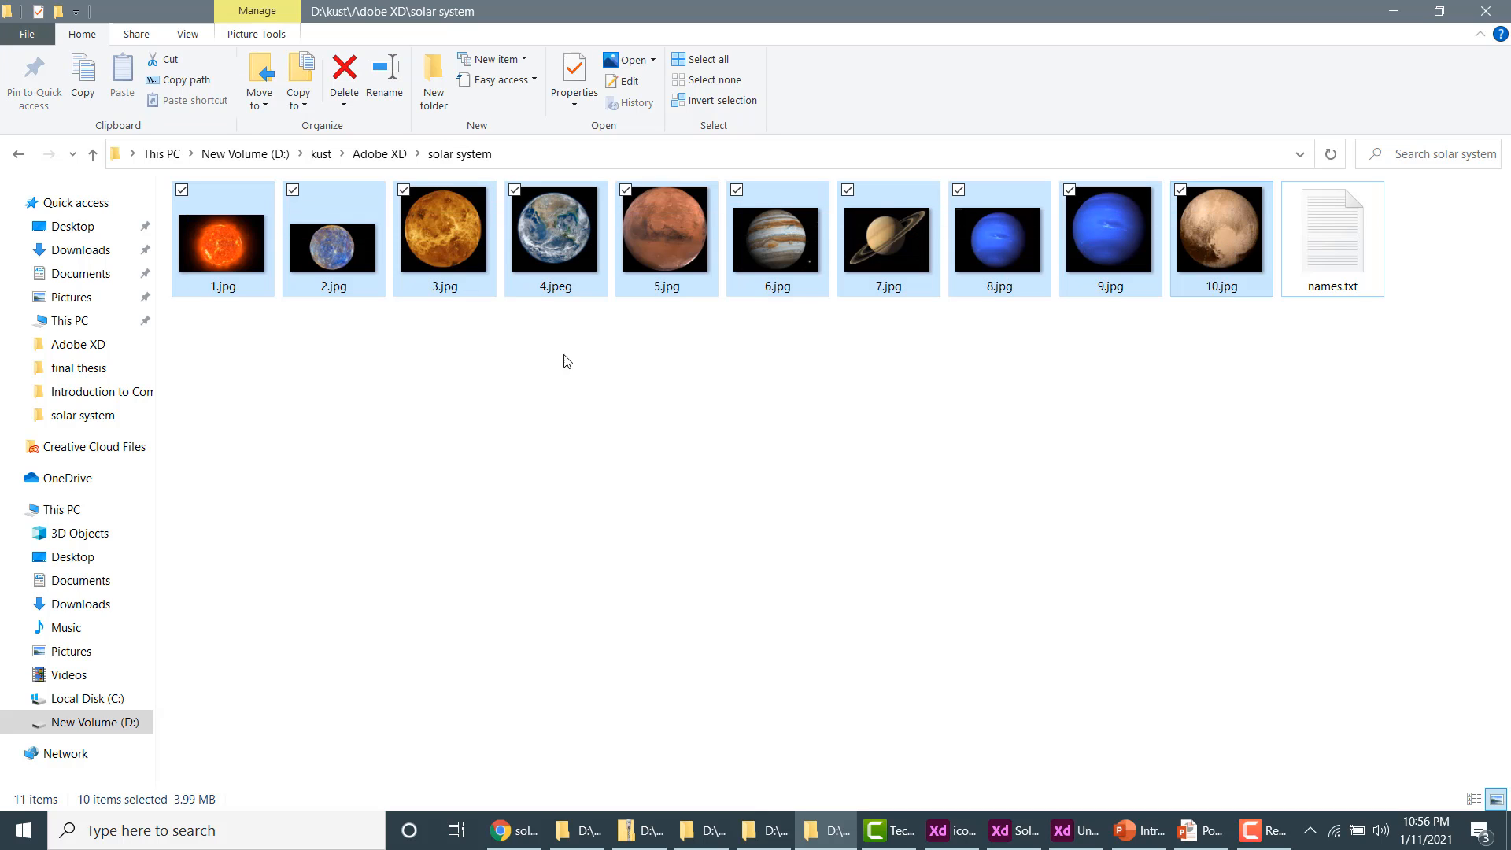
# Fill the repeat grid's rectangles with the ten selected images by placing them on the first card back in Adobe XD
pyautogui.moveTo(208, 230); pyautogui.dragTo(1110, 836)
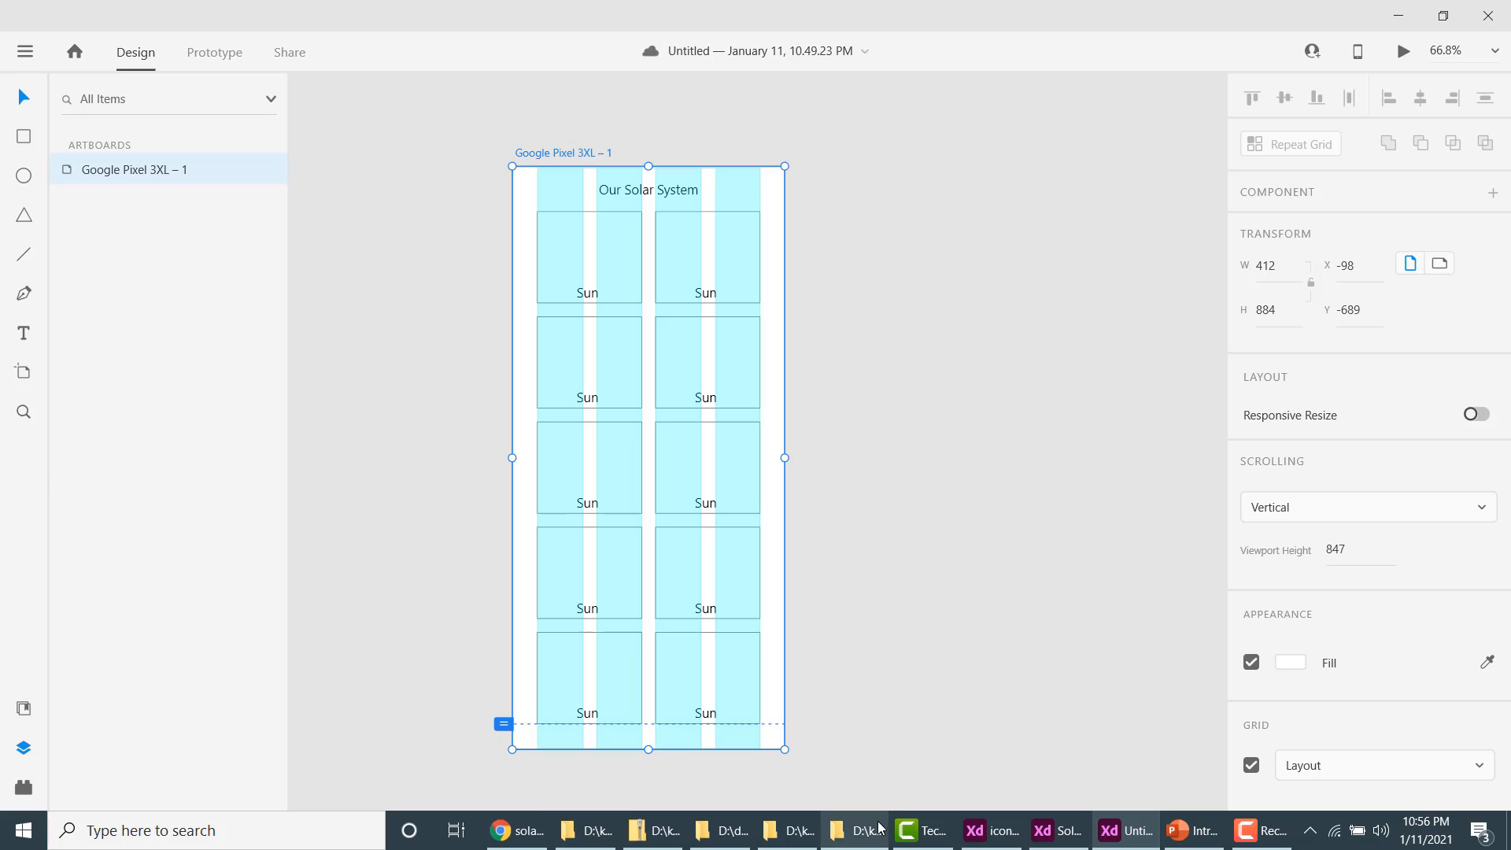
pyautogui.click(854, 831)
pyautogui.moveTo(235, 252); pyautogui.dragTo(593, 282)
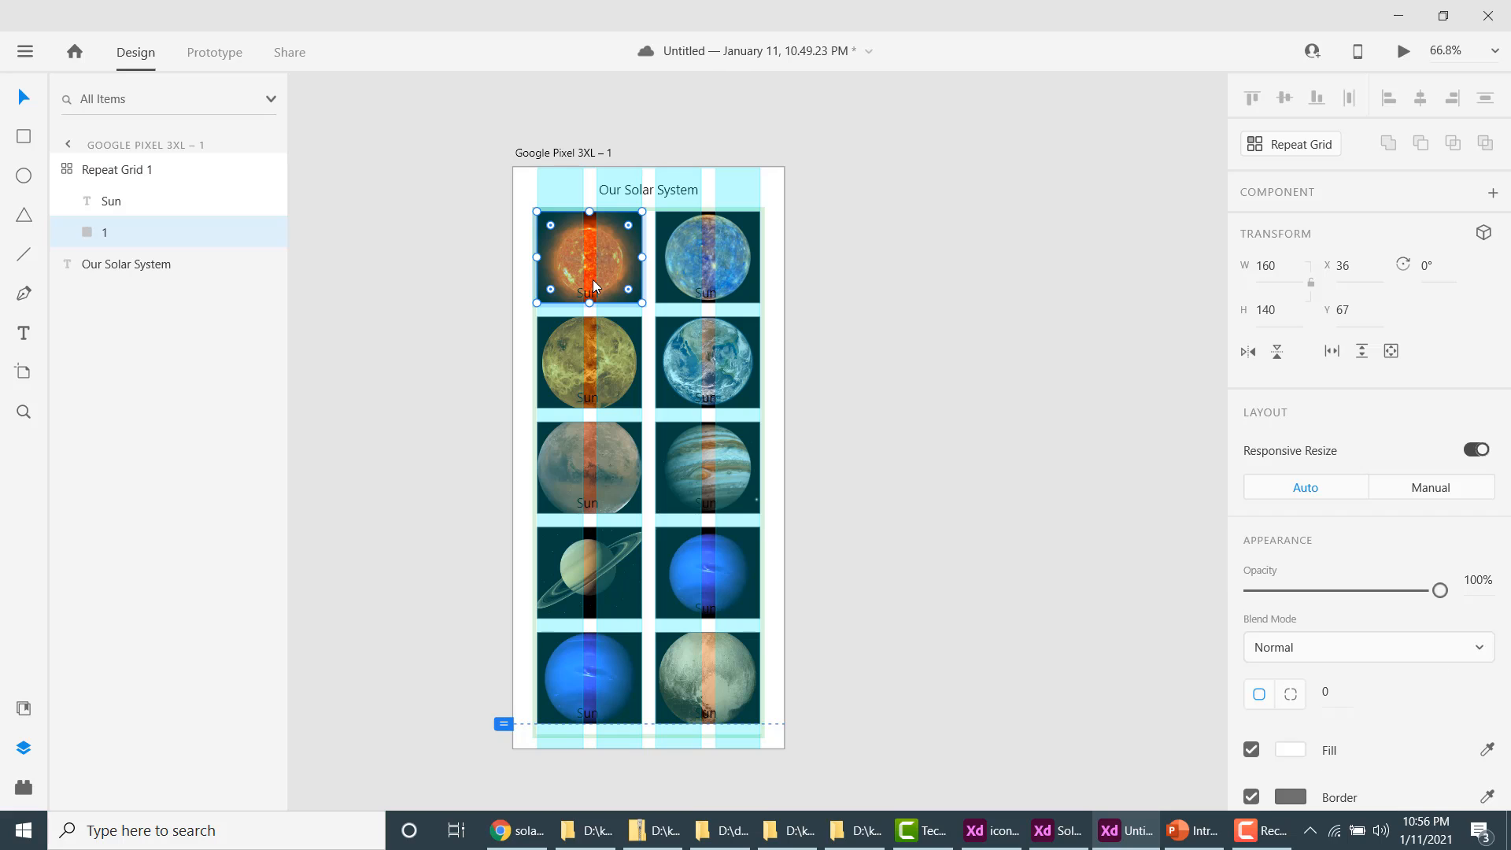